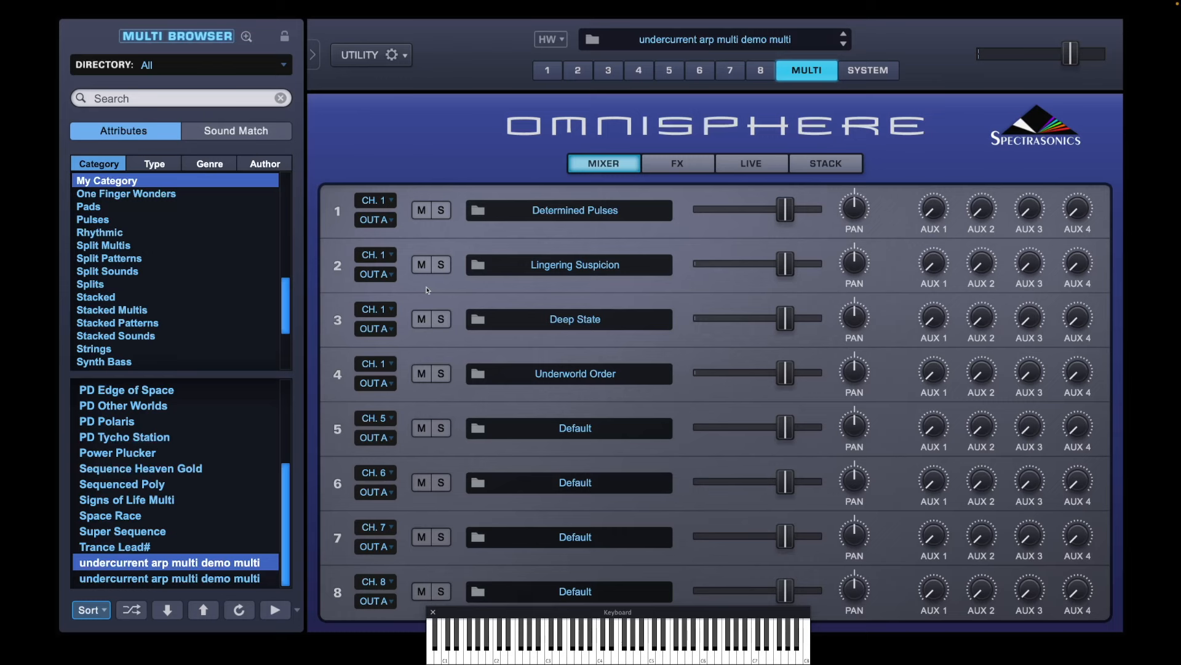
Step: Initialize the multi to reset all eight parts to the default patch
click(372, 60)
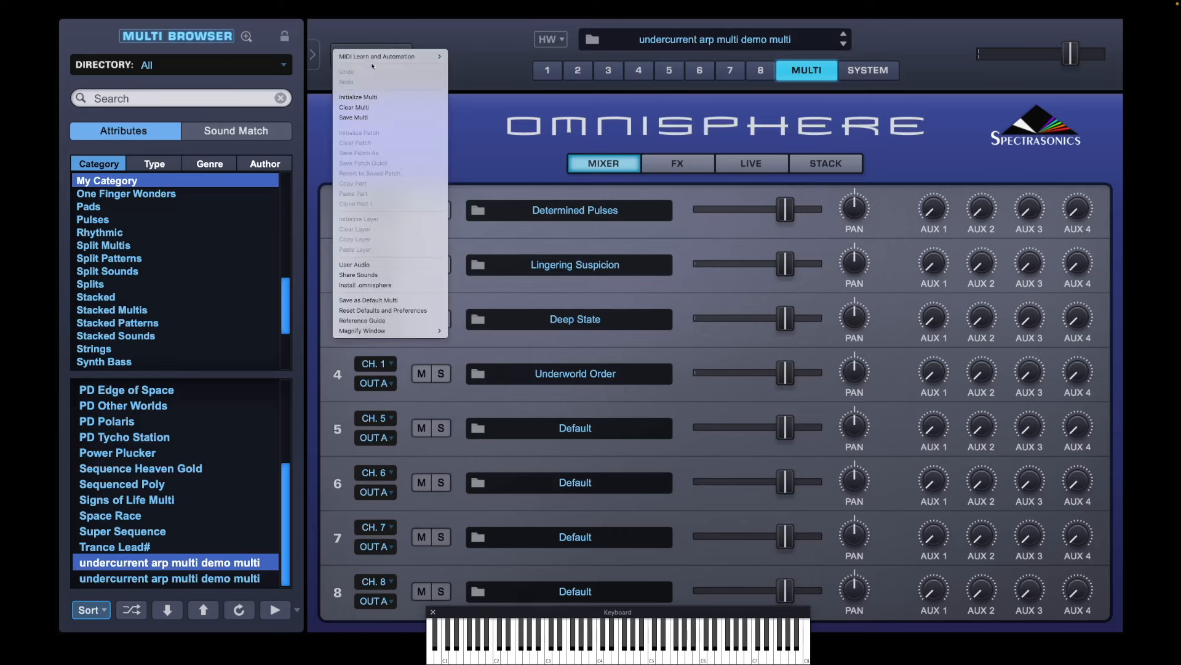
click(373, 96)
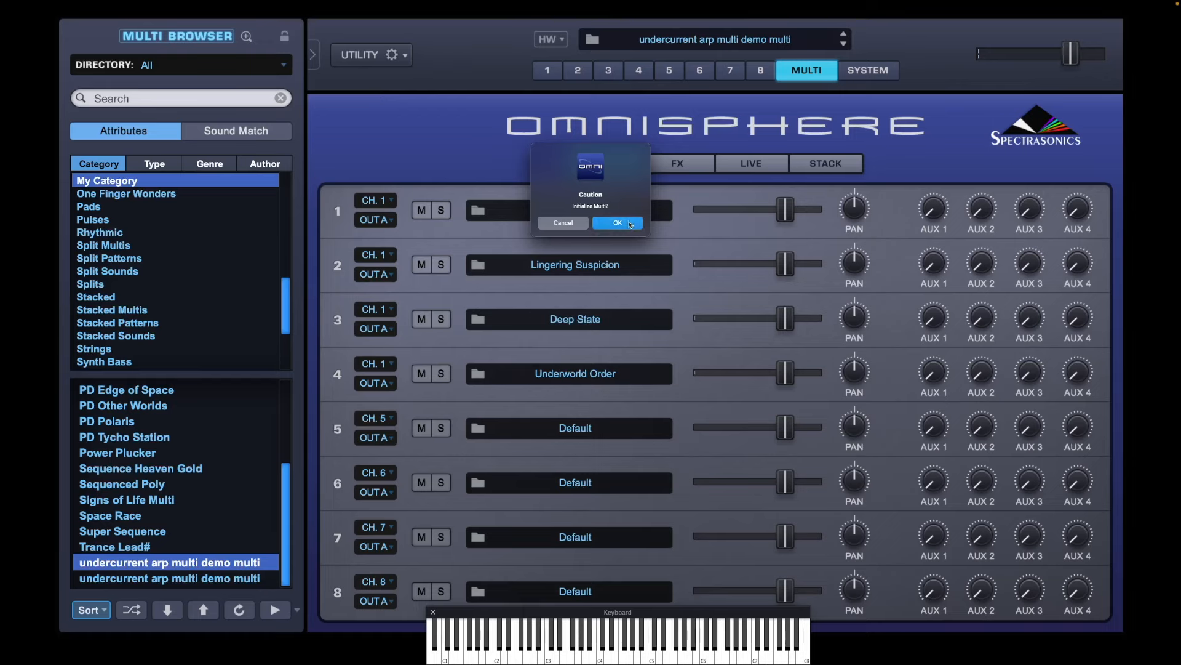
click(631, 224)
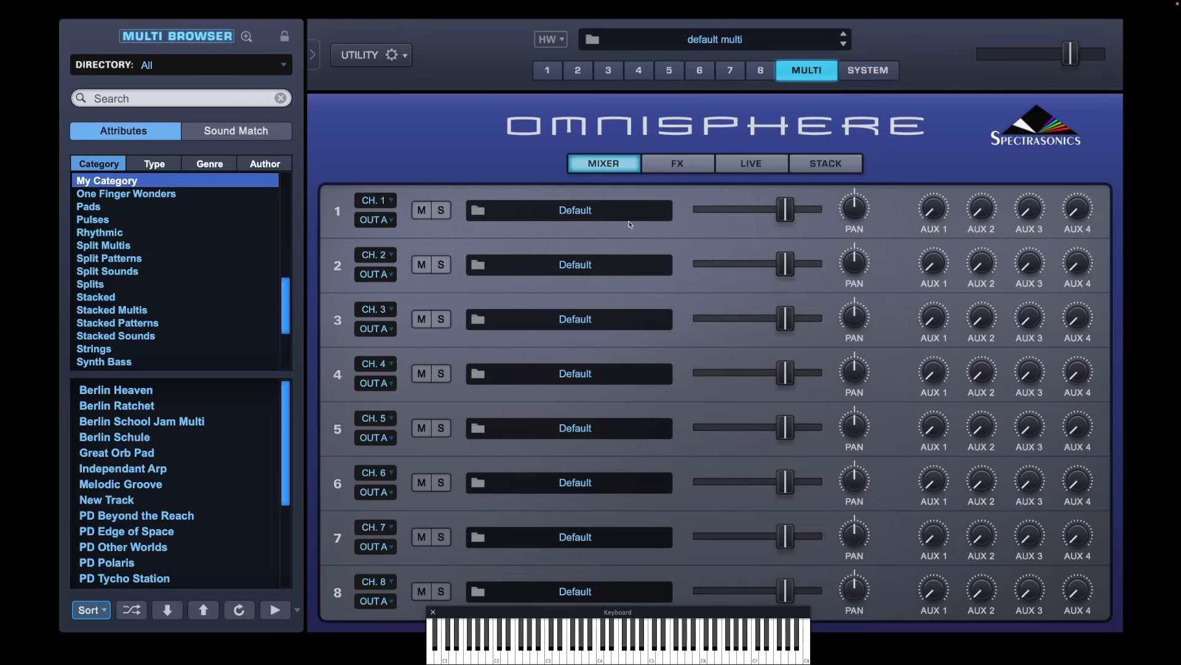
Step: View the multi's Stack and Live pages and return to the mixer
click(797, 164)
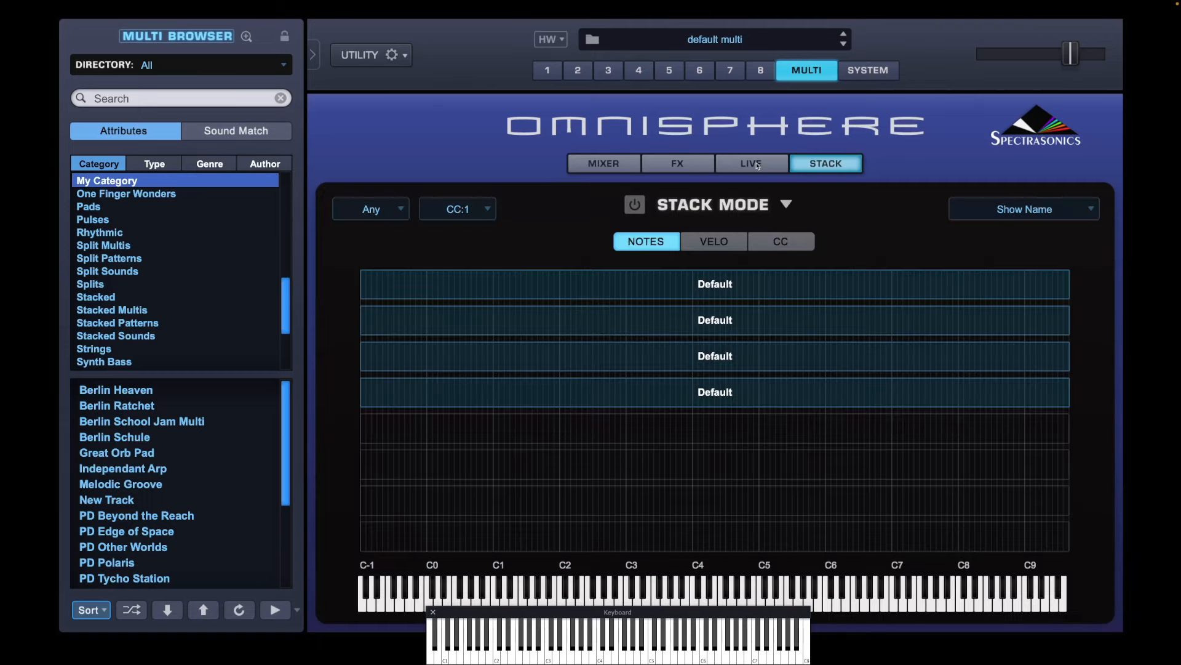
click(758, 165)
click(619, 170)
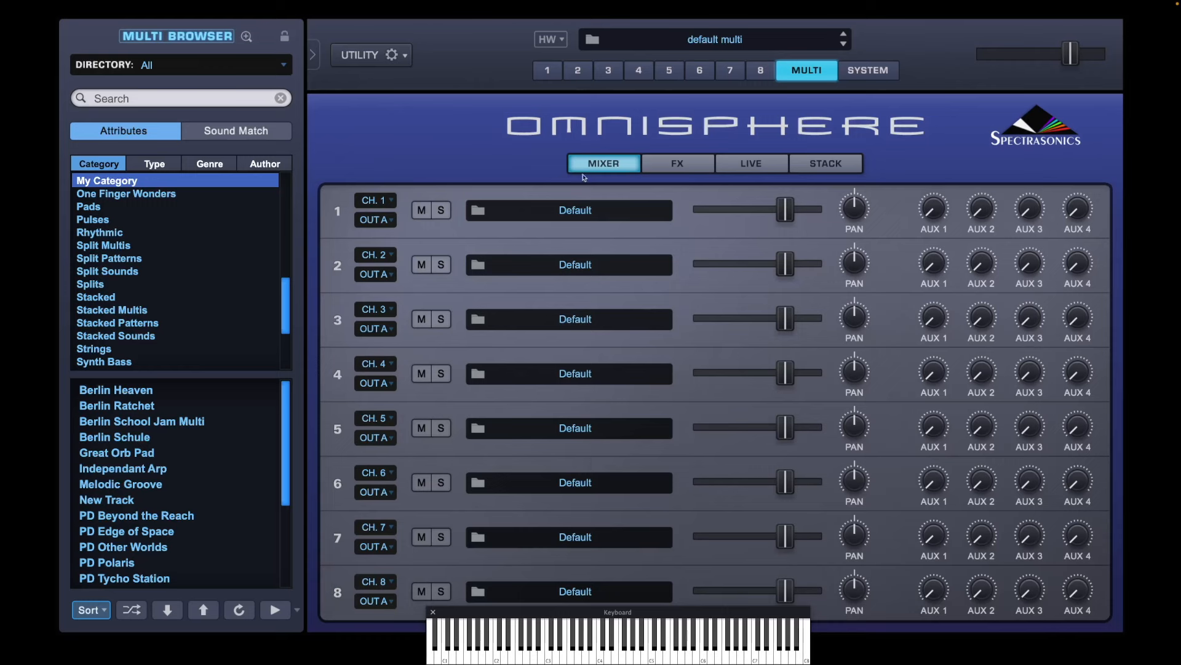
Step: Examine the MIDI channel and output choices of part 1 in the mixer
click(377, 202)
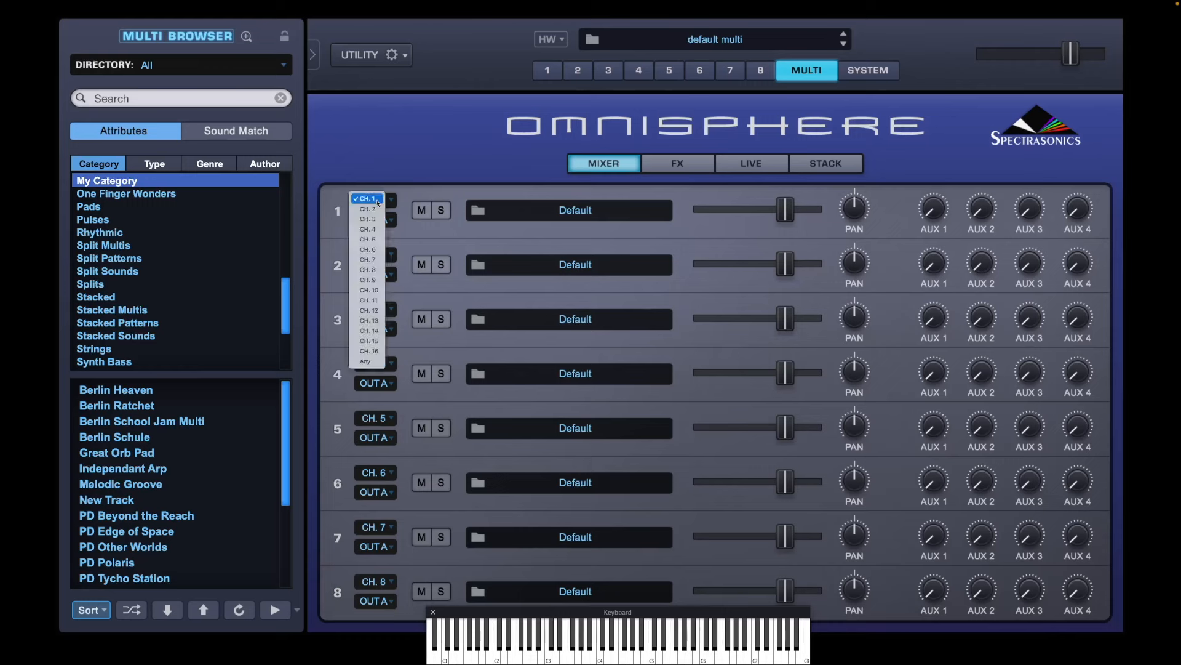
click(382, 203)
click(384, 203)
click(383, 204)
click(374, 219)
click(430, 183)
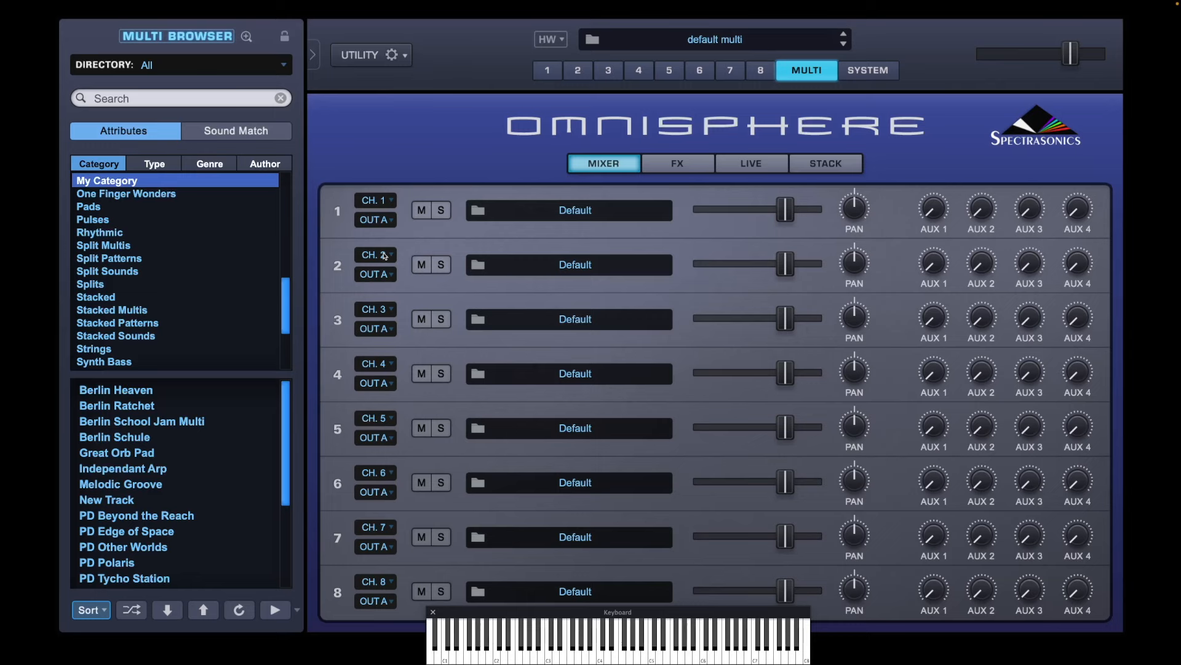
Step: Set the MIDI channel of parts 2, 3 and 4 to CH. 1
click(385, 256)
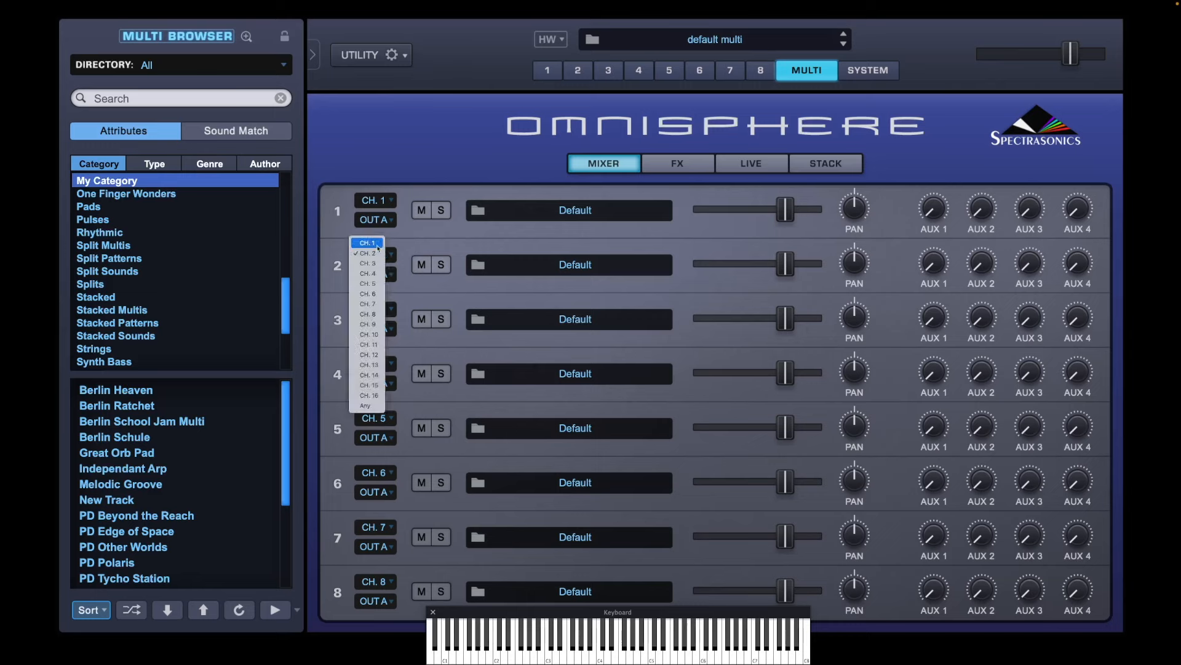
click(369, 243)
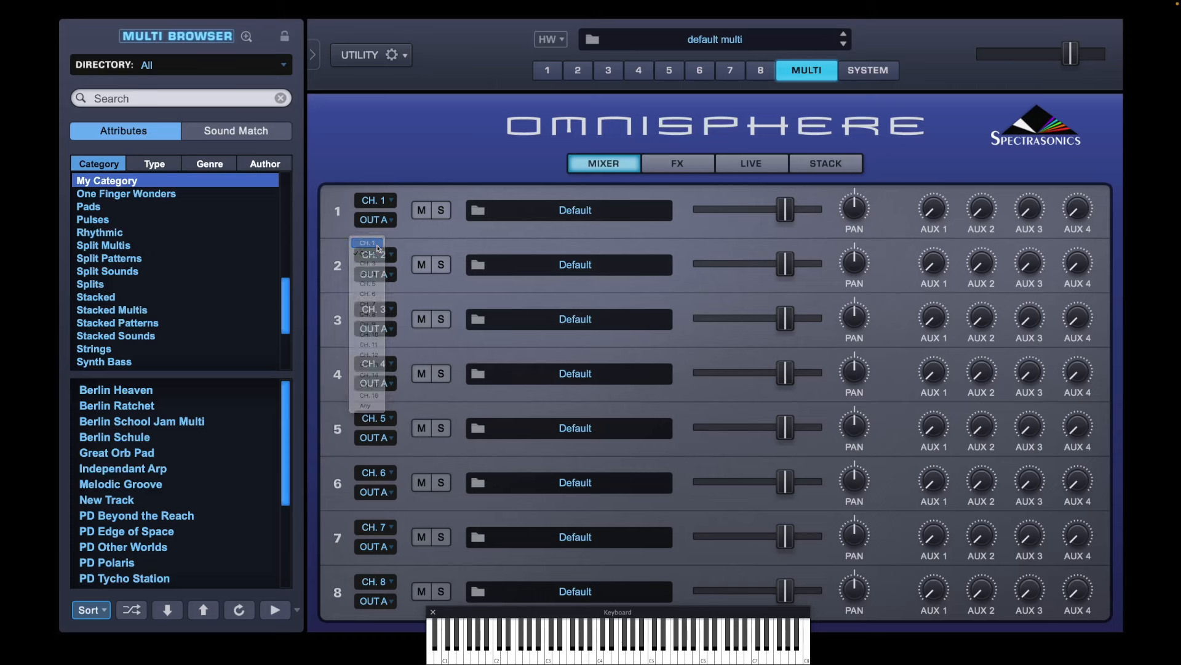
click(380, 308)
click(366, 287)
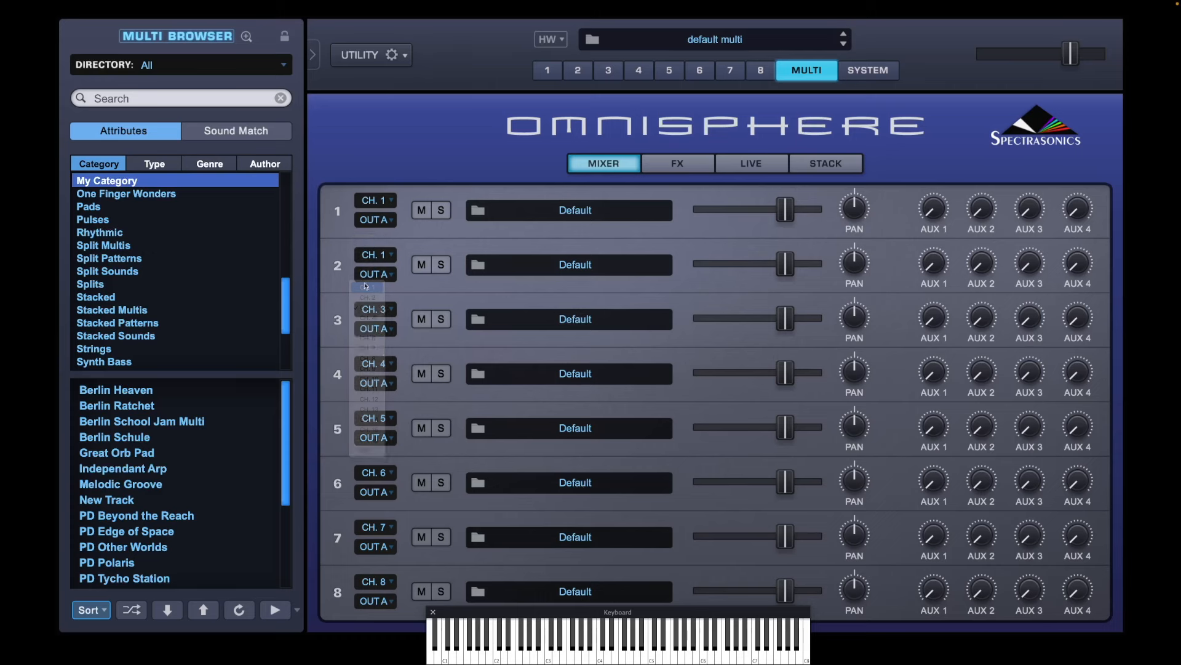
click(379, 363)
click(368, 331)
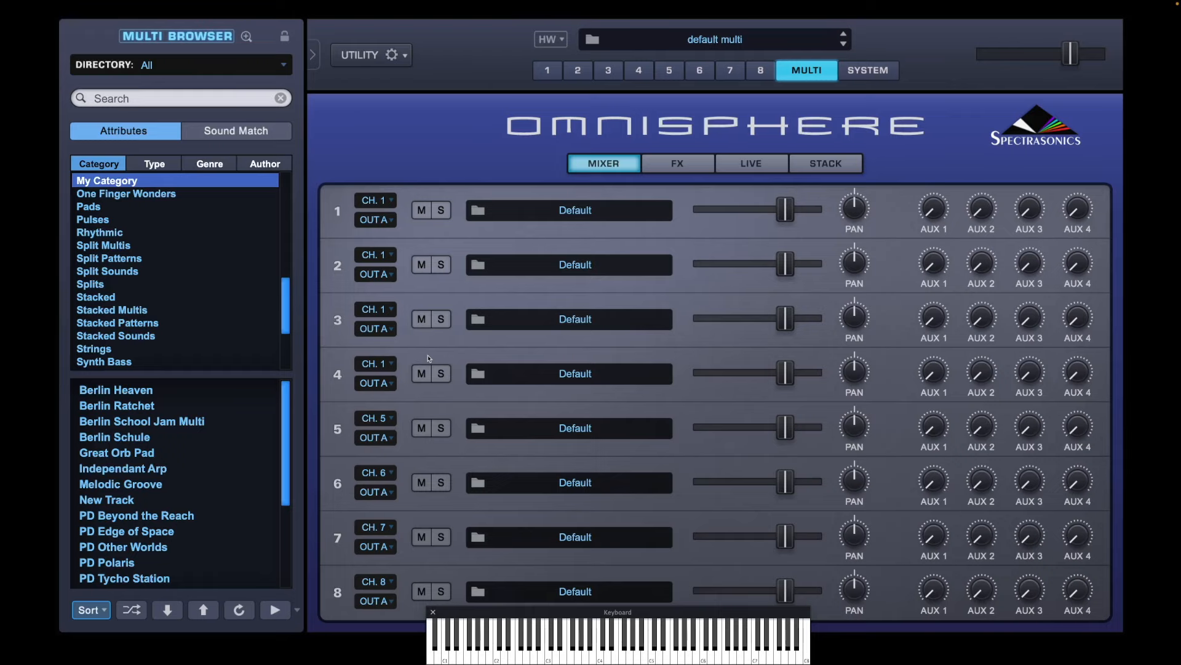
Step: Find the patch "determined pulses" in the patch browser and load Determined Pulses into part 1
click(587, 212)
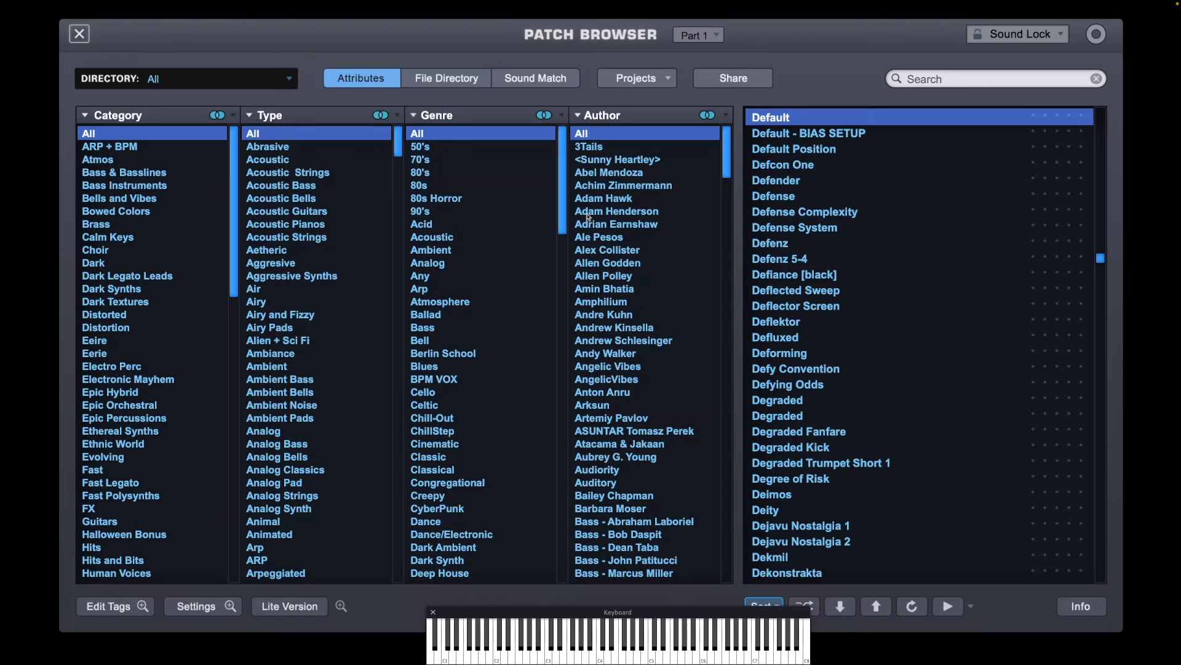
click(959, 87)
click(960, 83)
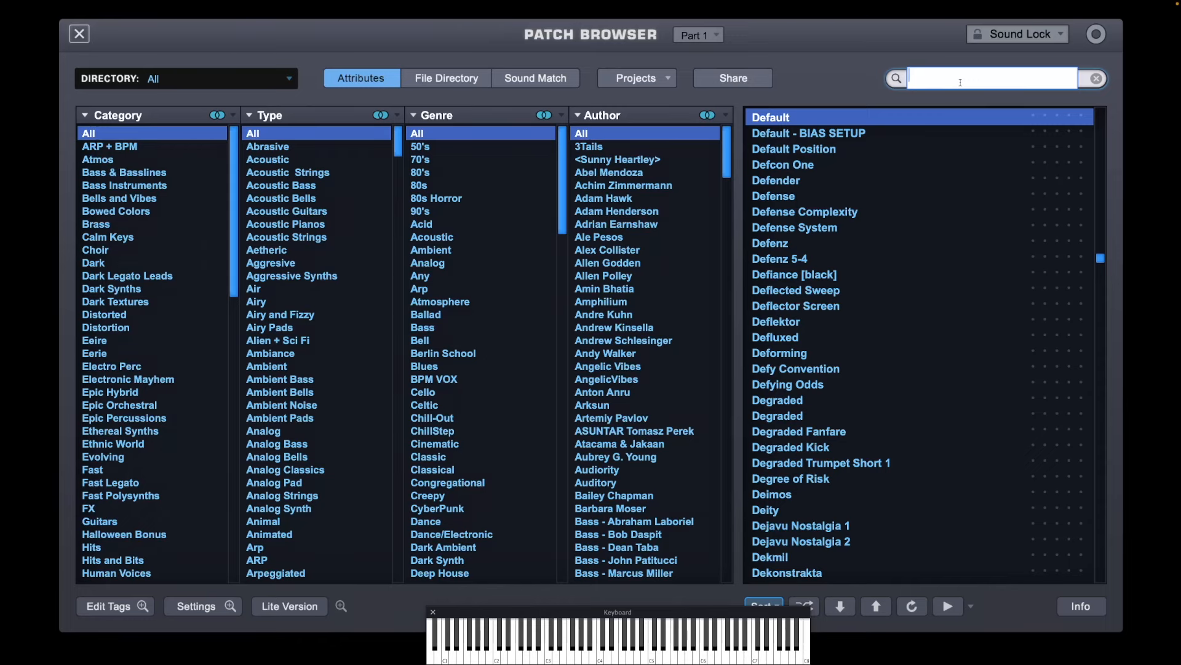
text(determined pulses)
key(Return)
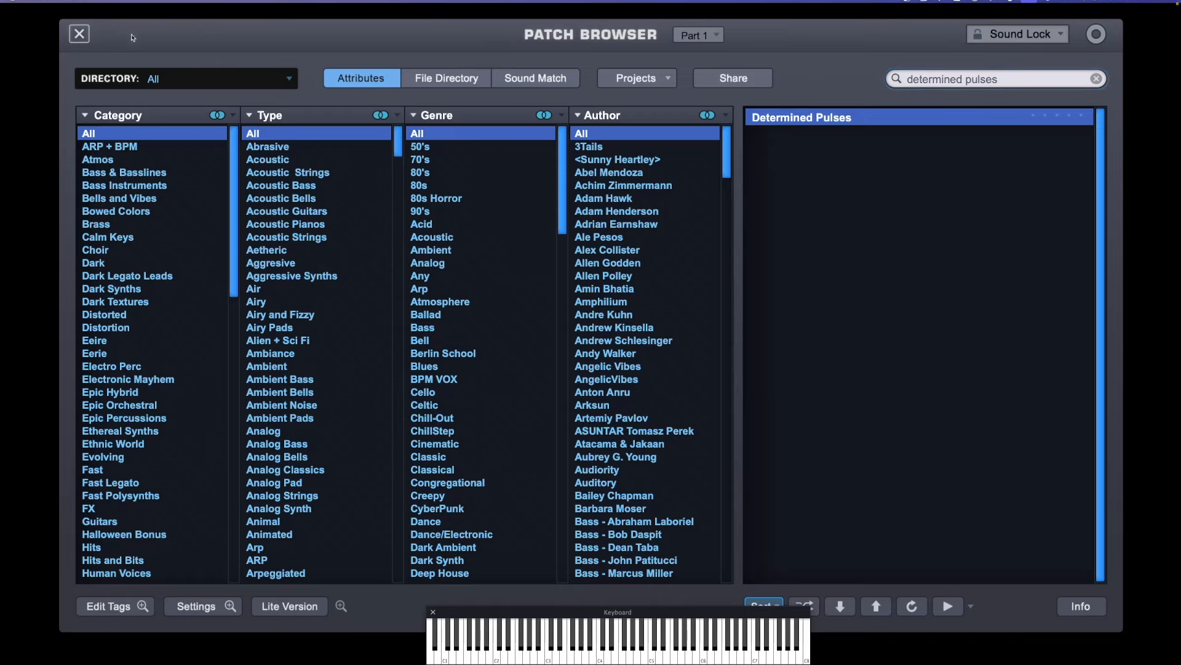
click(84, 36)
click(588, 211)
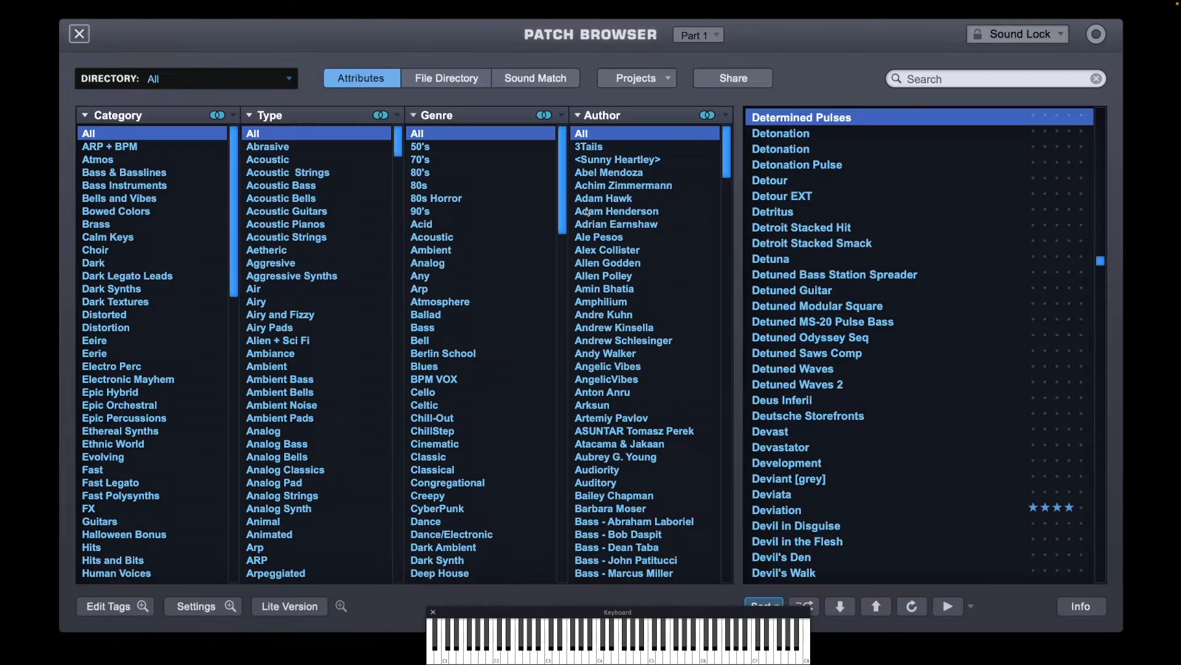
click(84, 36)
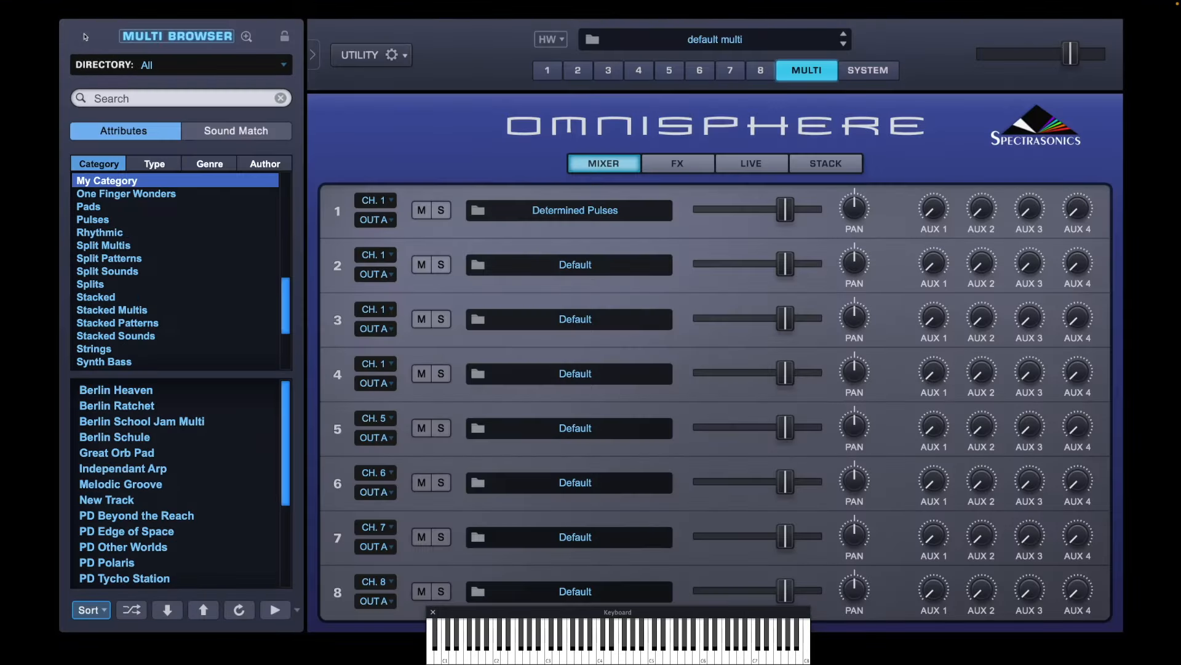
Step: Examine the arpeggiator settings of the Determined Pulses patch in part 1
click(548, 68)
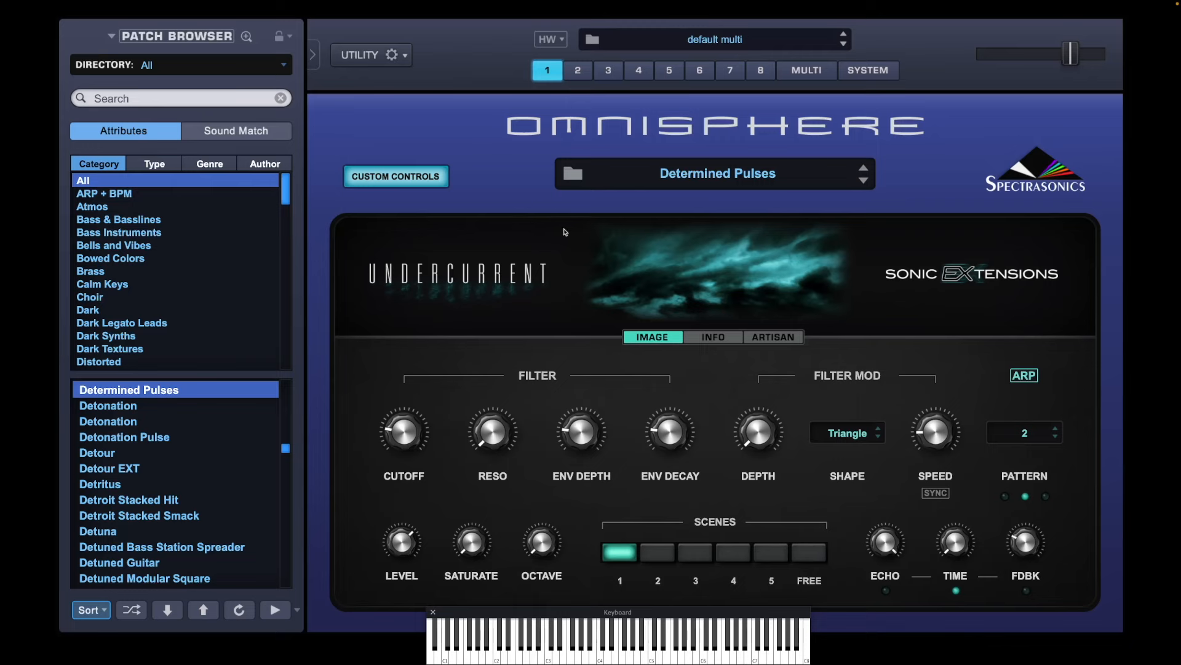
click(406, 178)
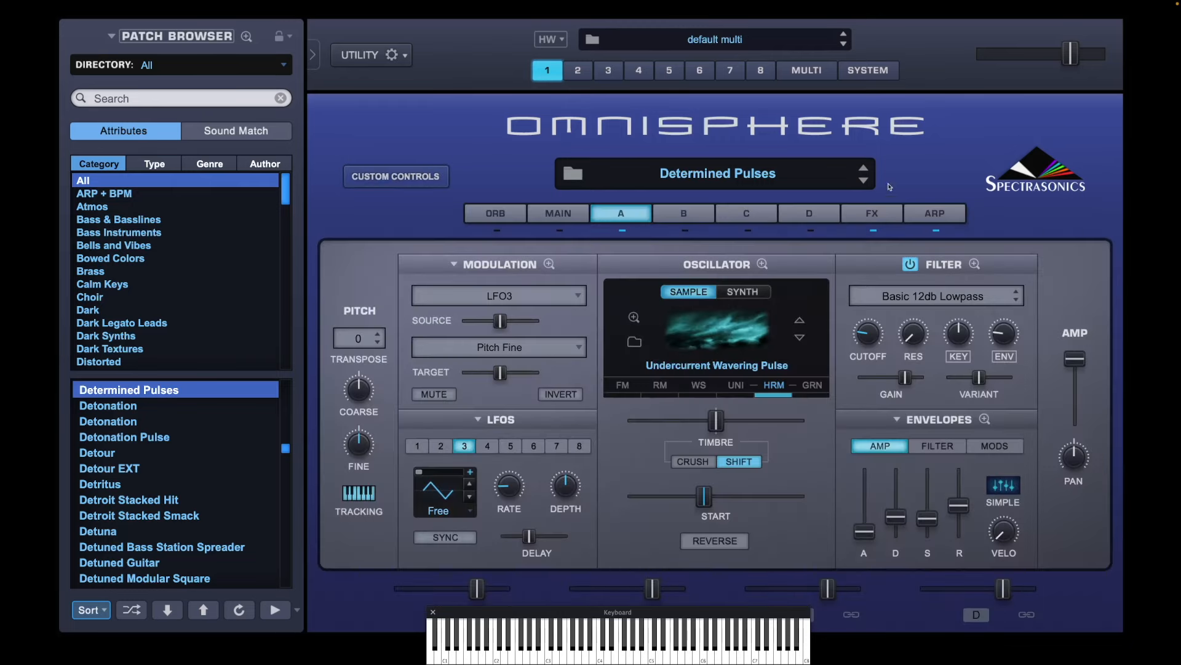
click(935, 212)
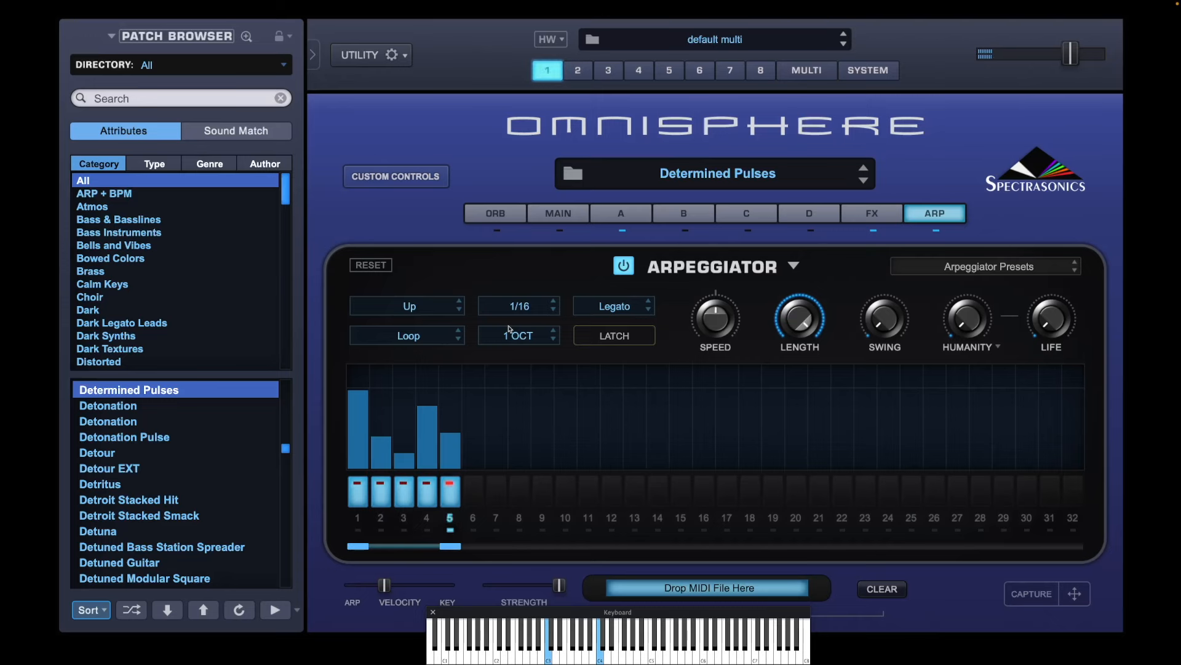
Step: Search the patch browser of part 2 for "lingerine suspicion"
click(820, 71)
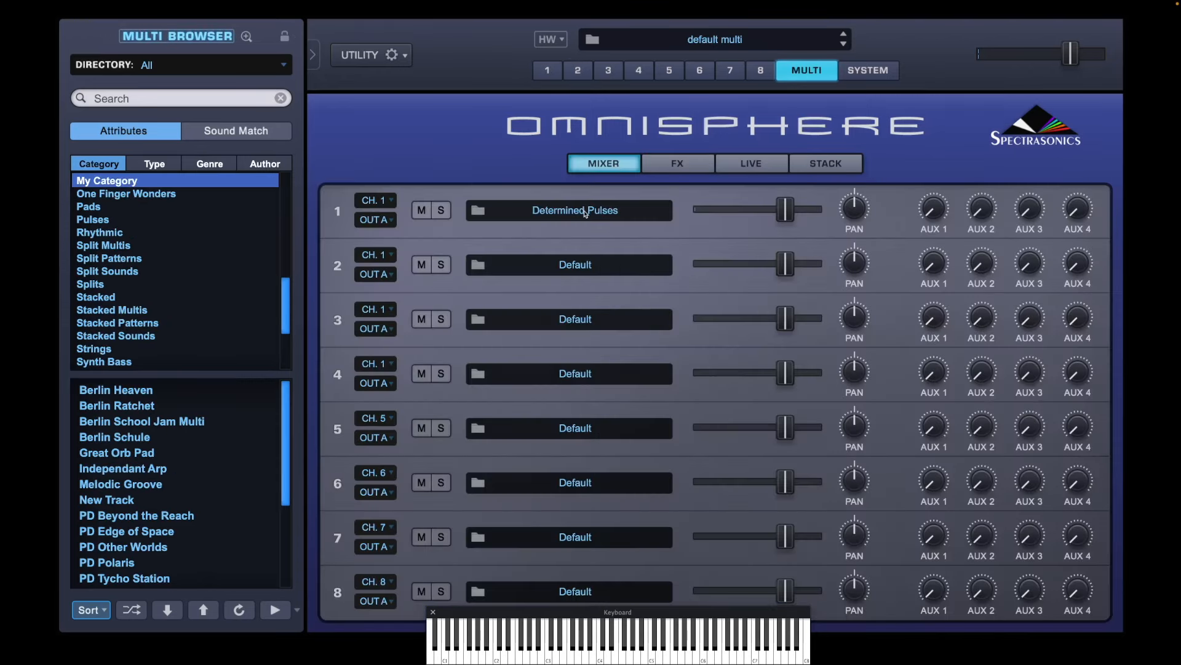
click(569, 265)
click(963, 86)
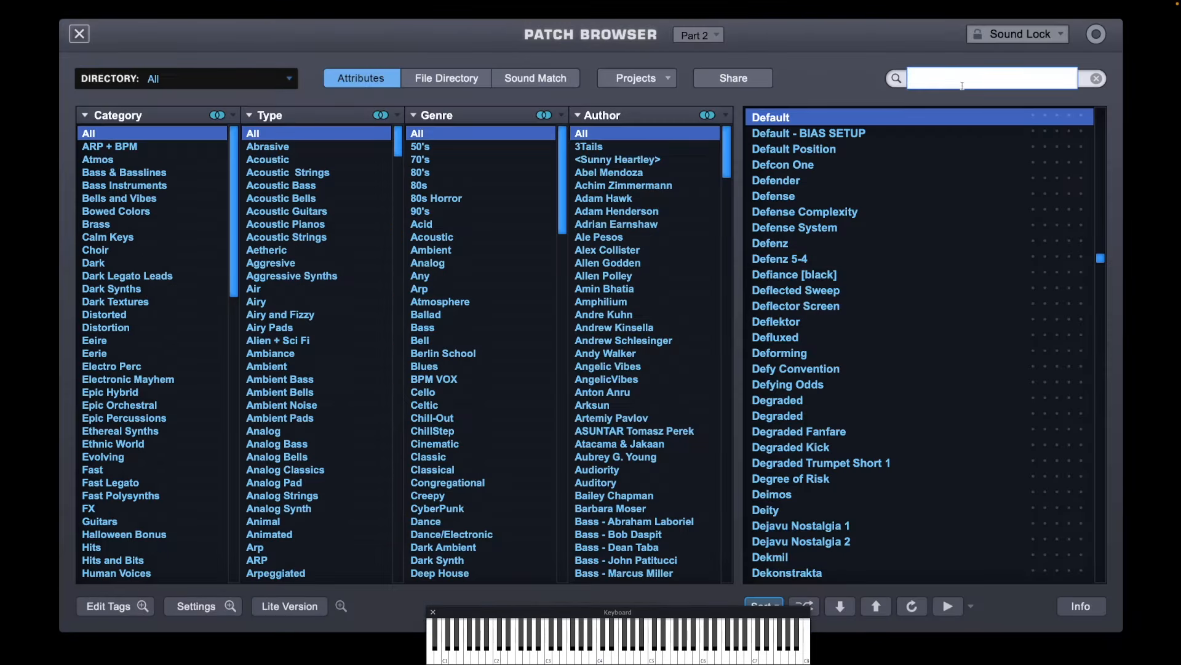
text(lingerine susc)
key(BackSpace)
text(picion)
key(Return)
Step: Correct the patch search to "lingering suspicion" and load Lingering Suspicion into part 2
click(950, 77)
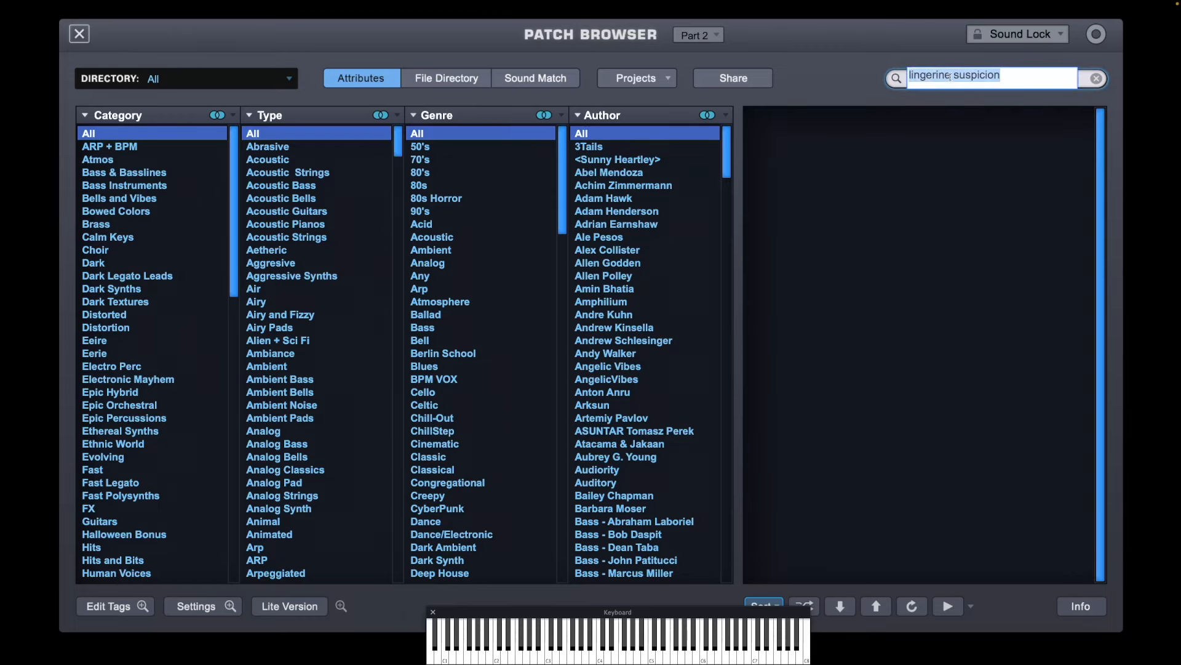
click(950, 76)
key(BackSpace)
text(g)
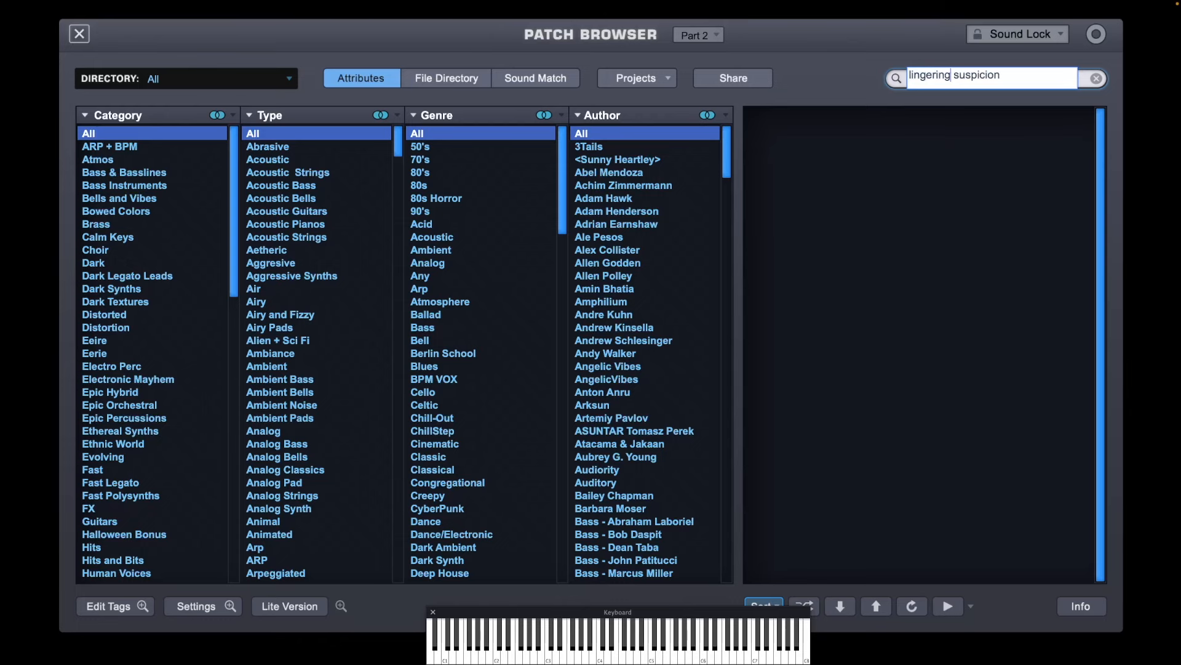
key(Return)
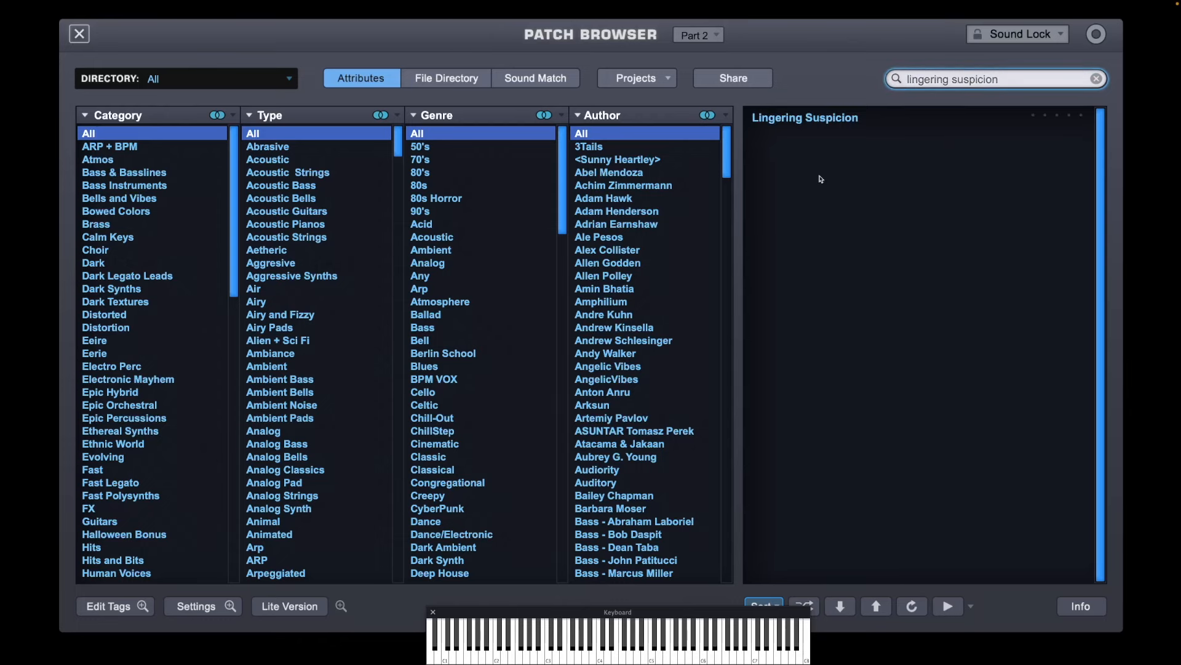
click(820, 123)
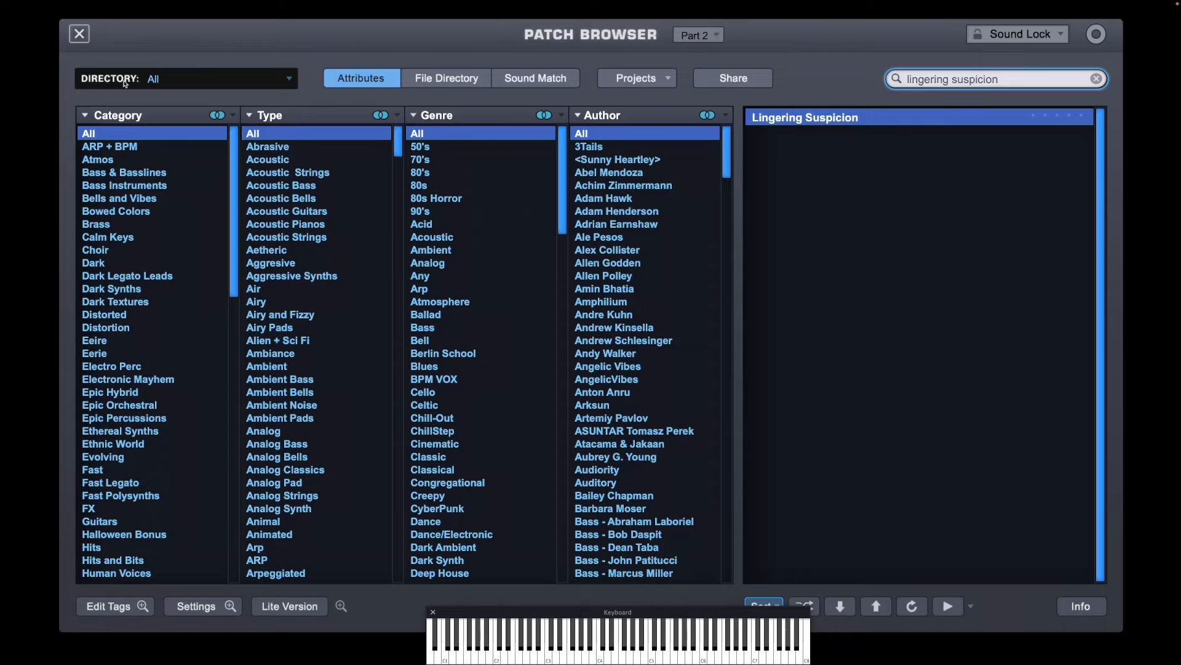
click(80, 35)
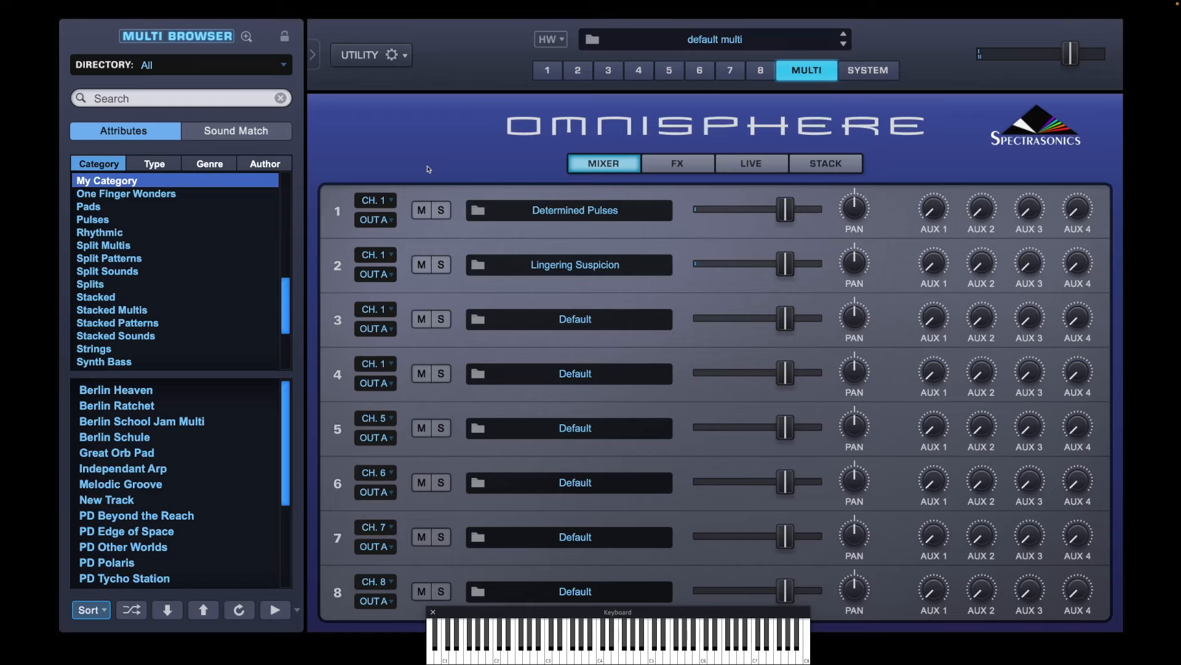
Step: Examine the arpeggiator settings of the Lingering Suspicion patch in part 2
click(567, 271)
click(83, 40)
click(584, 77)
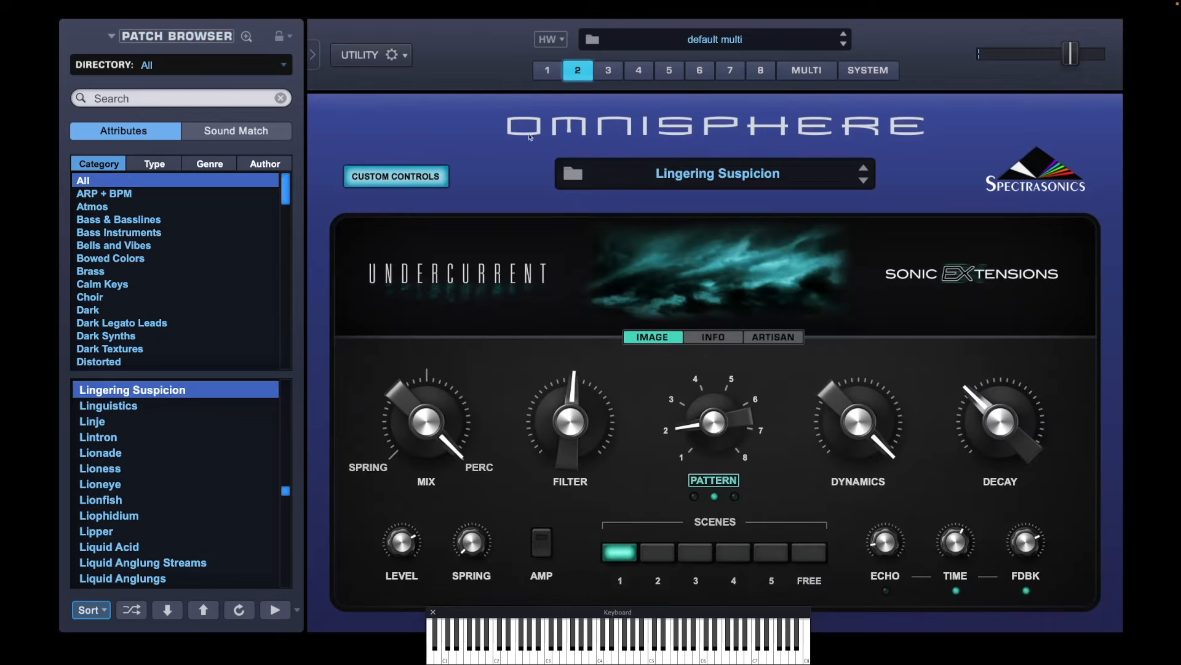
click(382, 184)
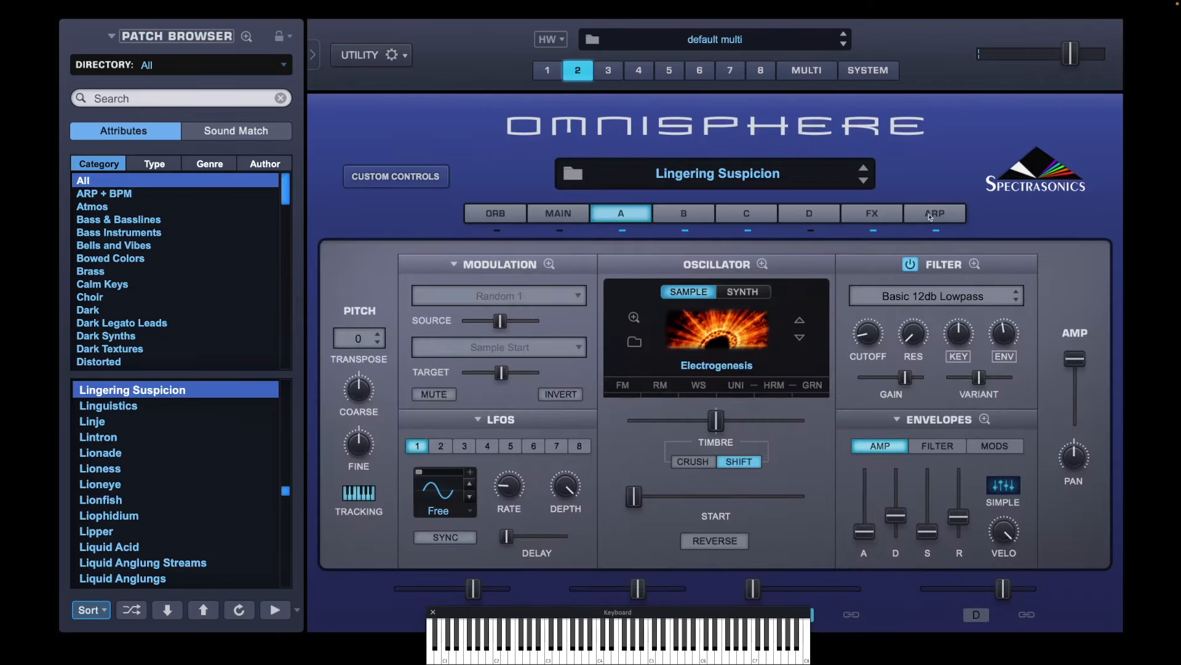
click(932, 216)
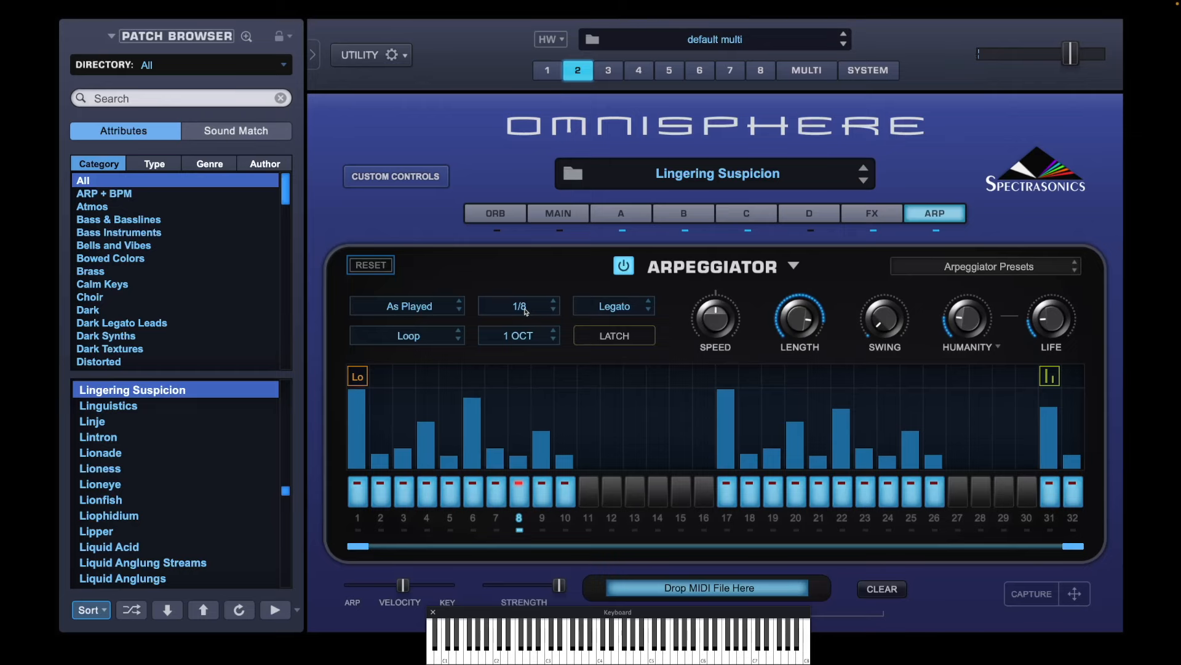
Step: Find the patch "deep state" in the patch browser and load Deep State into part 3 of the multi
click(807, 70)
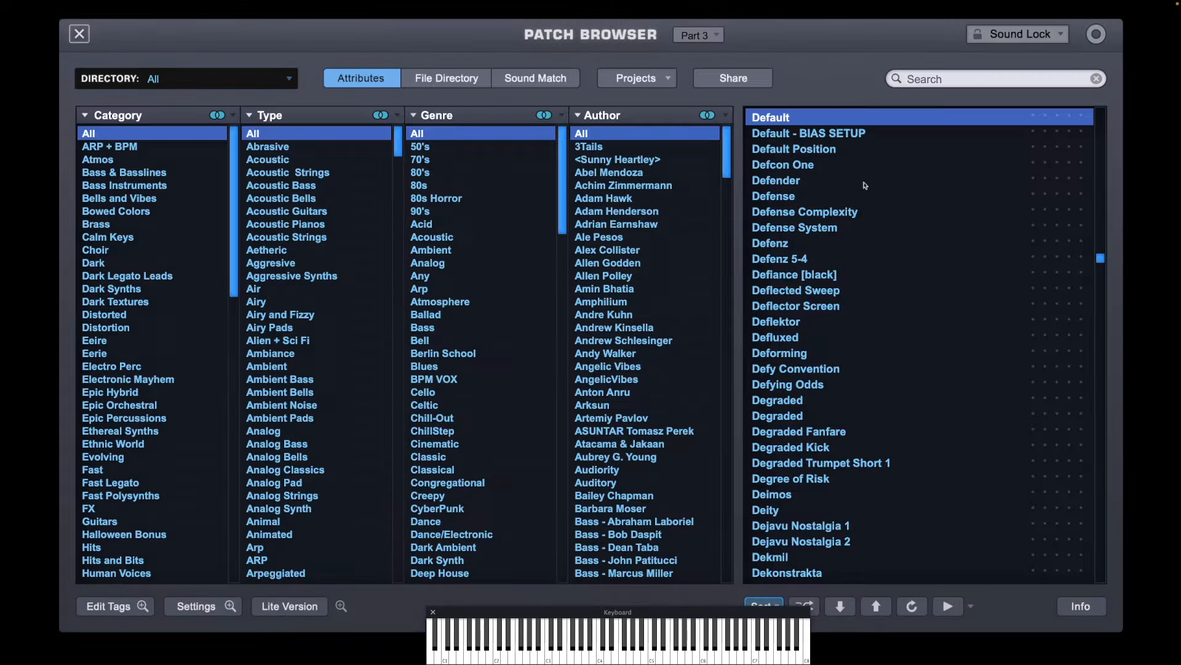
click(563, 317)
click(955, 81)
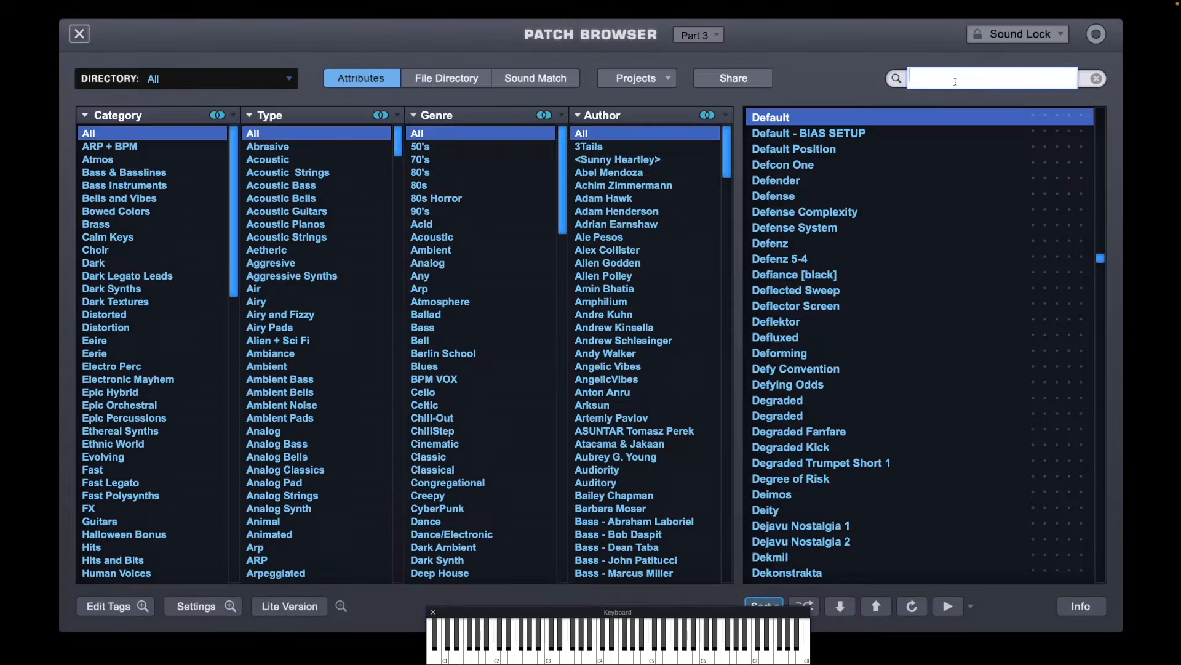
text(deep state)
key(Return)
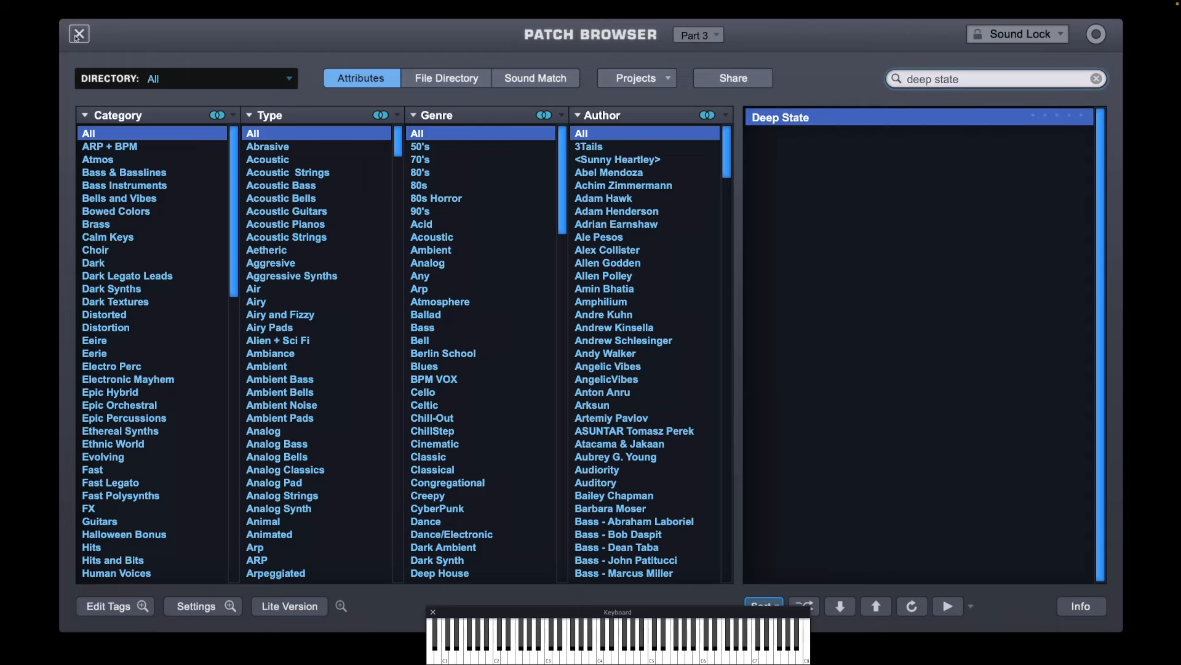
click(78, 34)
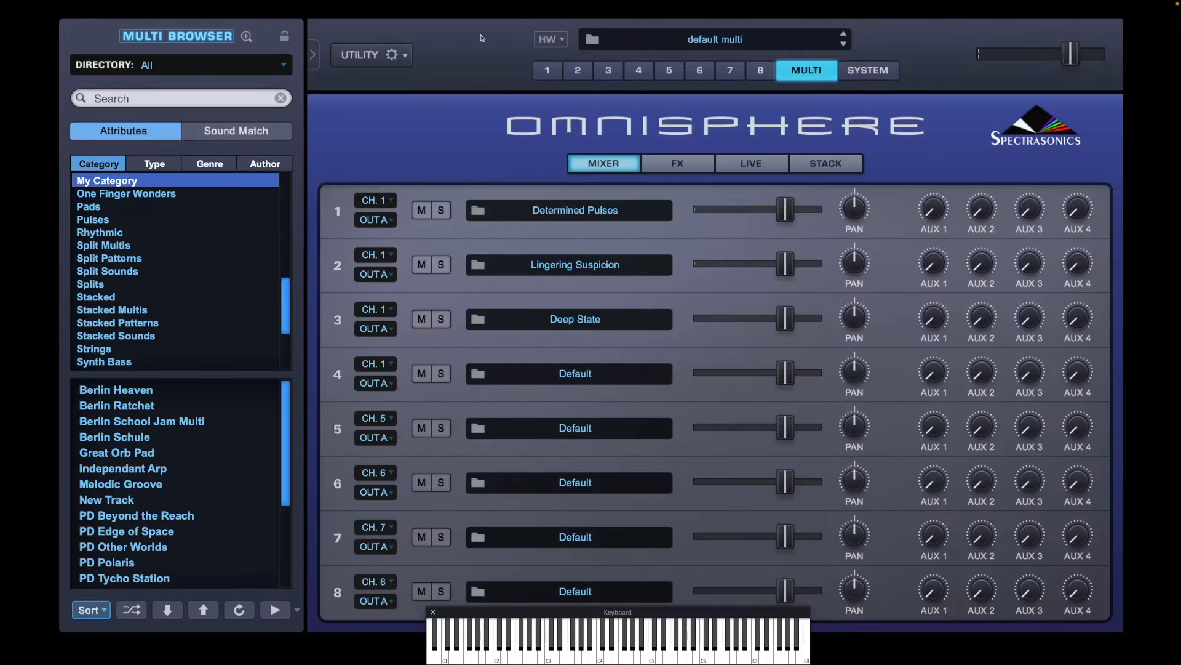
Step: Examine the arpeggiator settings of the Deep State patch in part 3
click(607, 72)
click(411, 177)
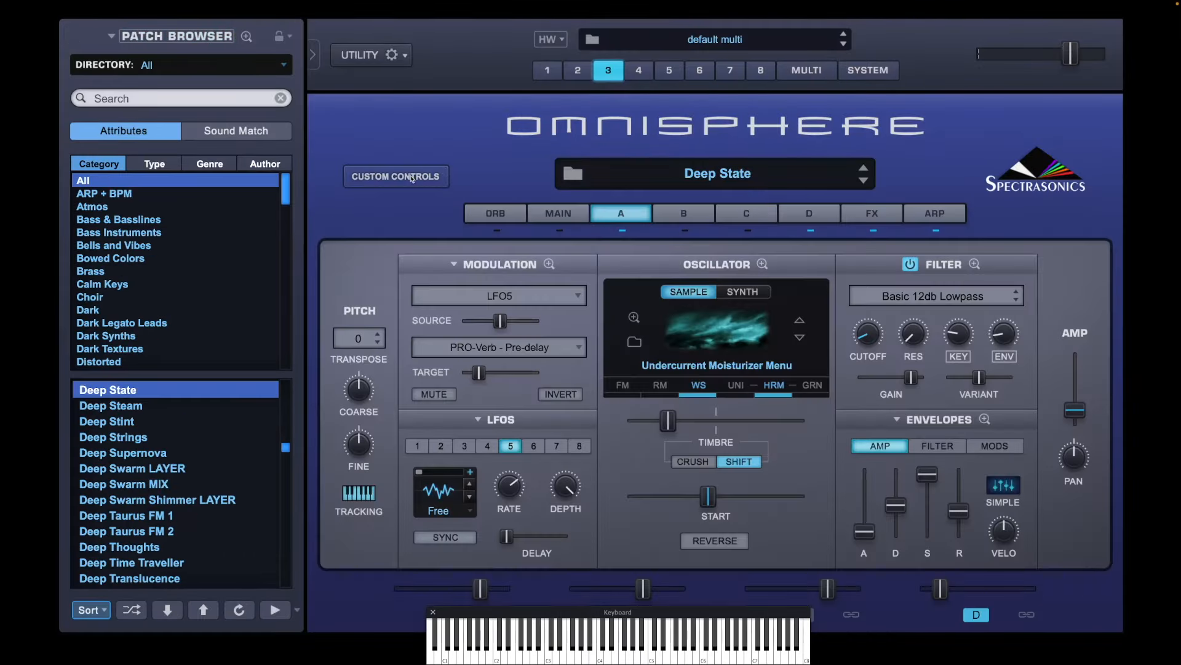
click(934, 211)
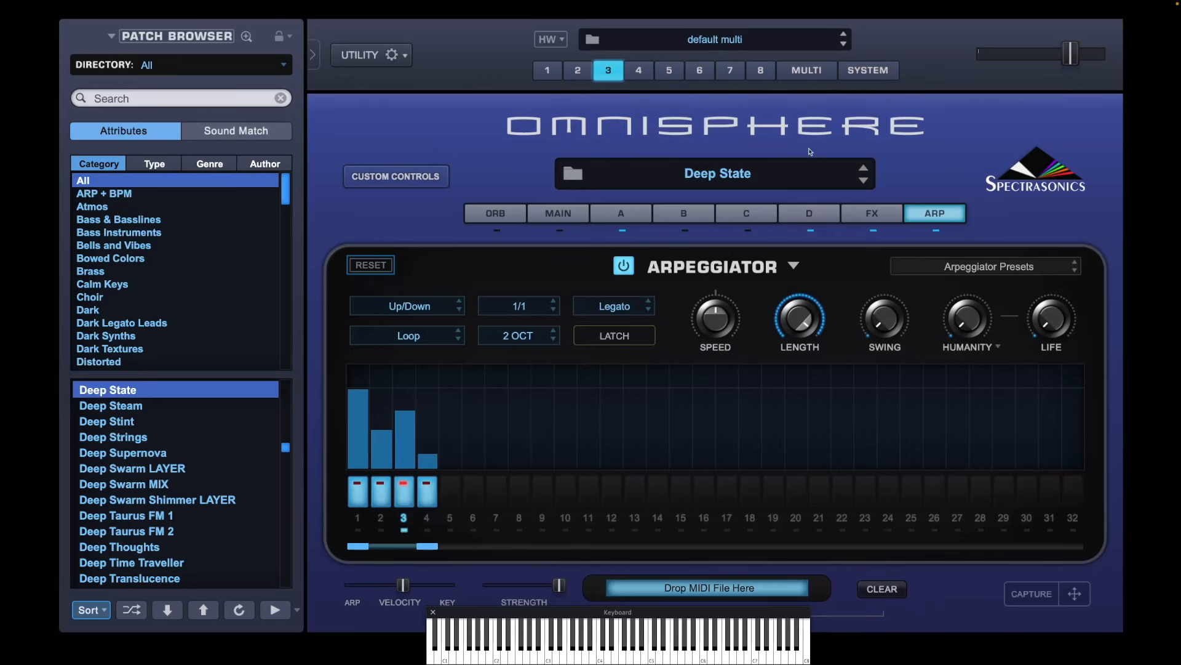
Step: Find the patch "underworld order" in the patch browser and load Underworld Order into part 4 of the multi
click(807, 70)
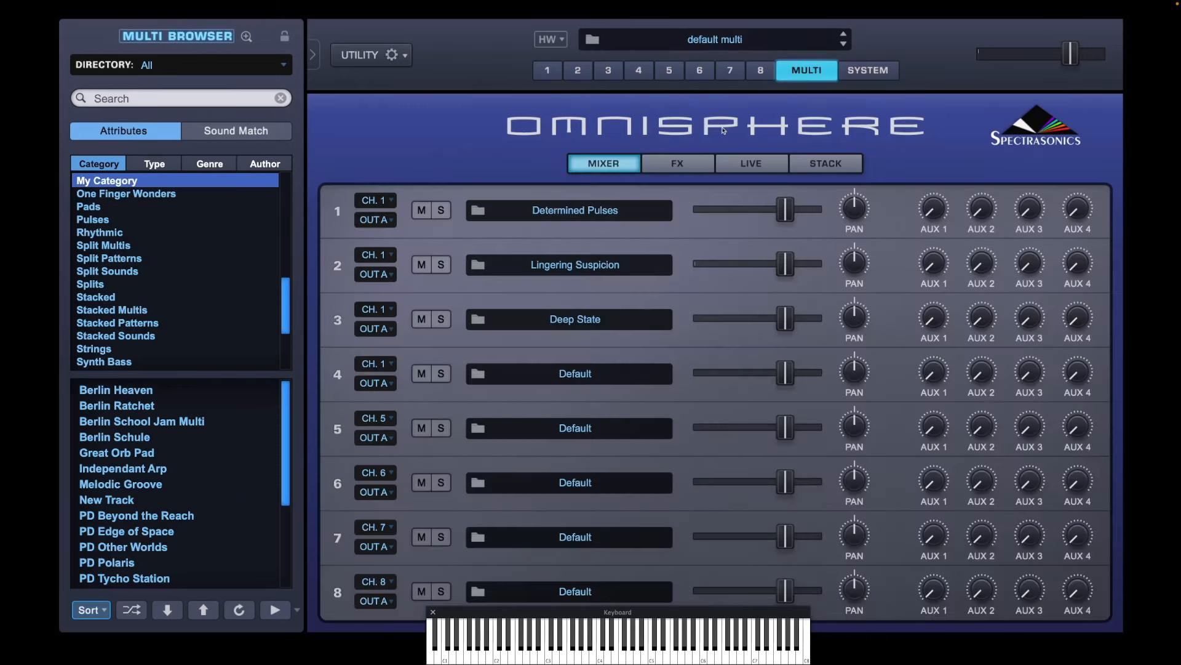
click(564, 376)
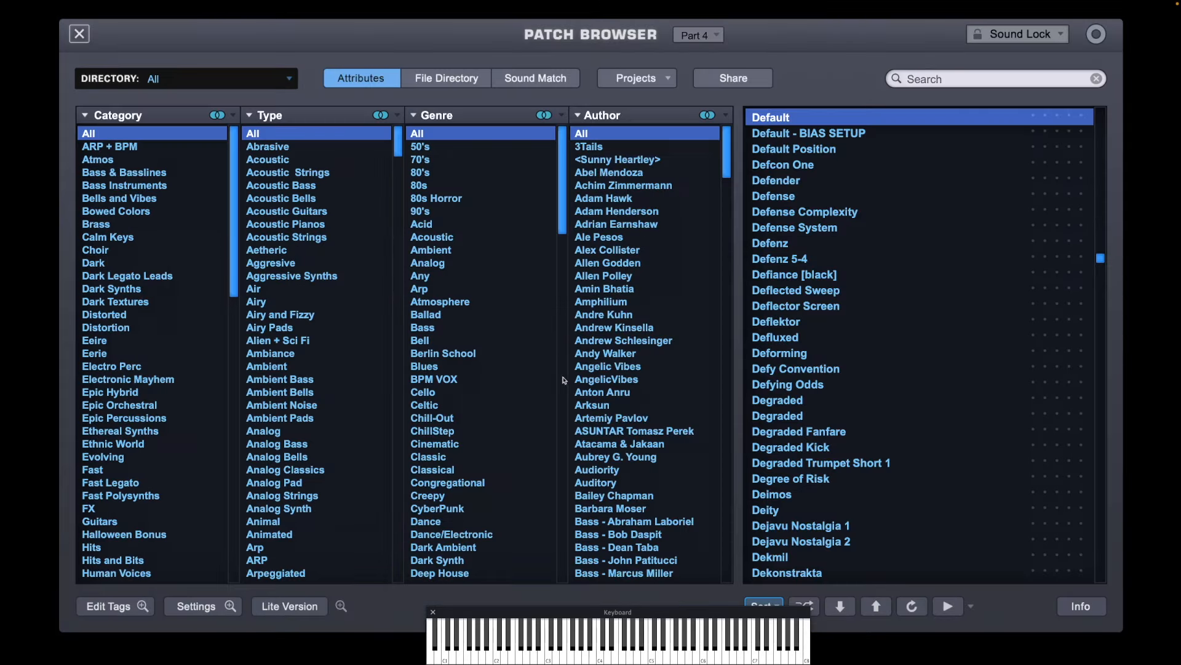
click(967, 79)
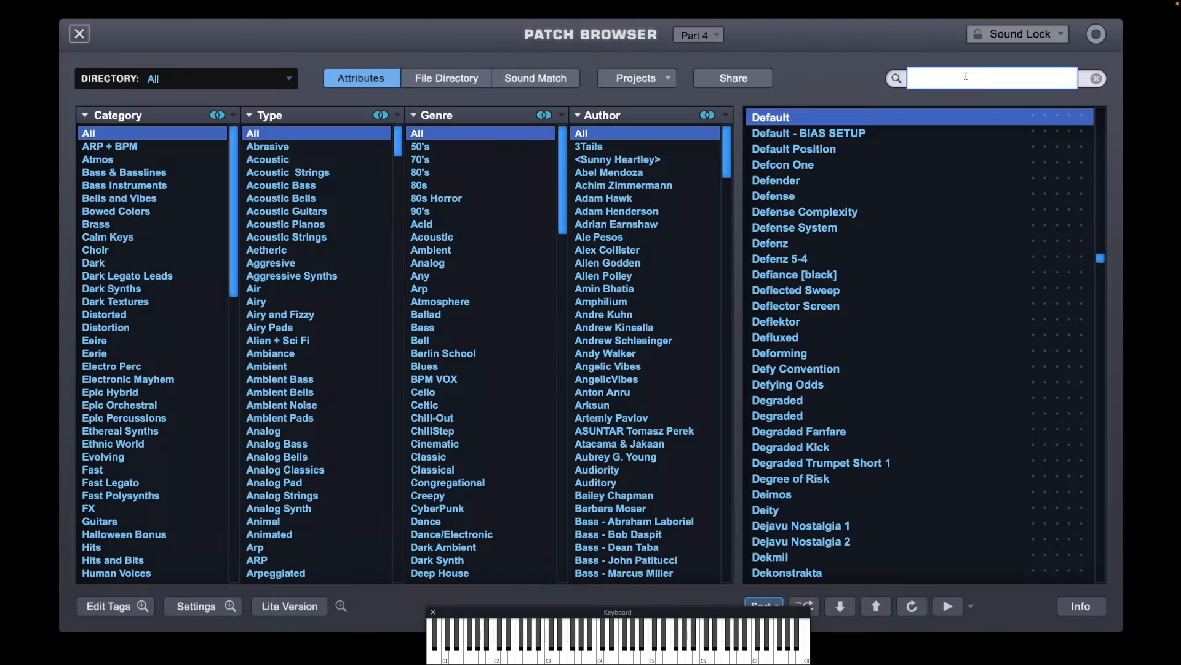
text(underworld order)
key(Return)
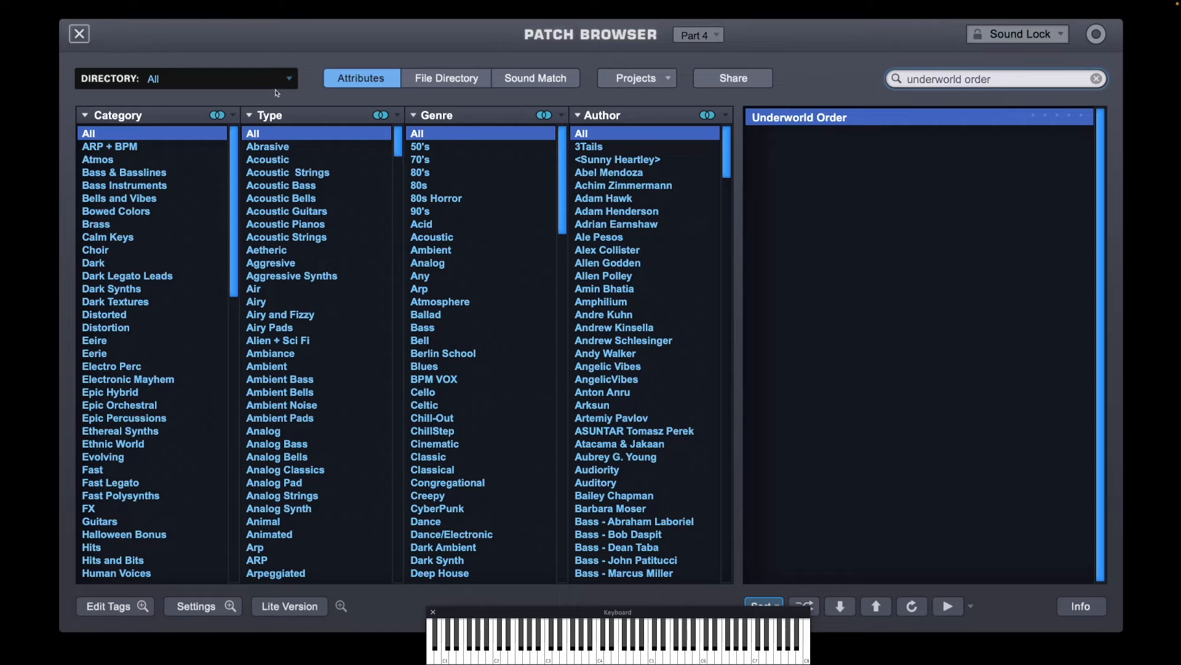
click(80, 40)
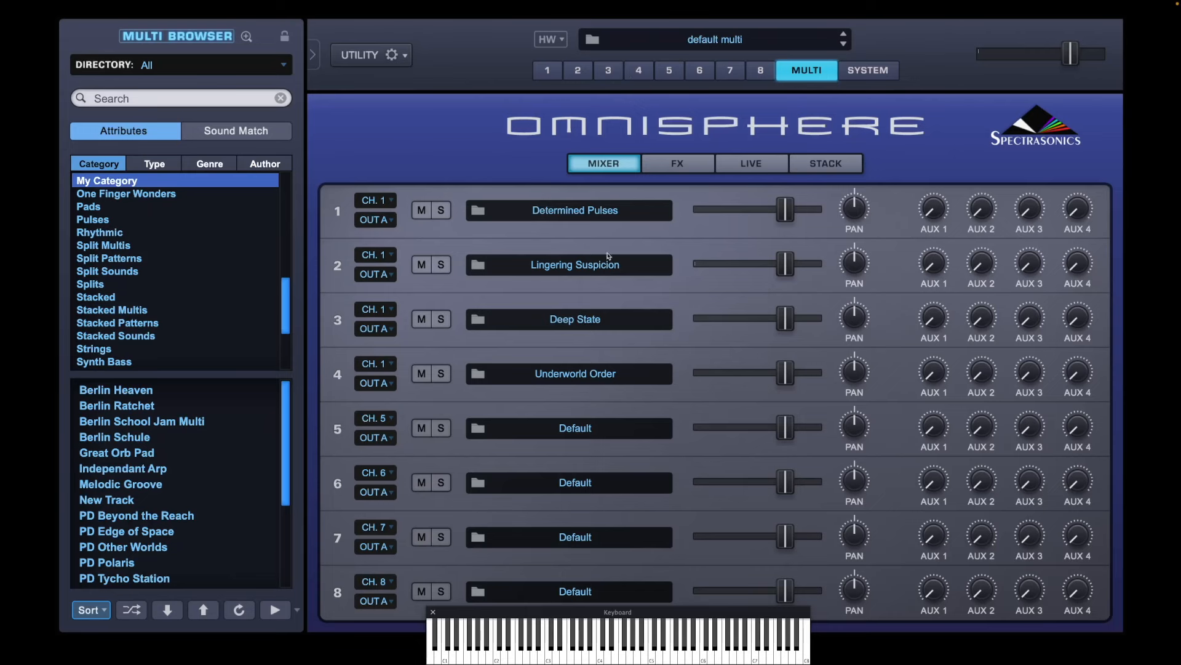
Step: Examine the arpeggiator settings of the Underworld Order patch in part 4
click(646, 73)
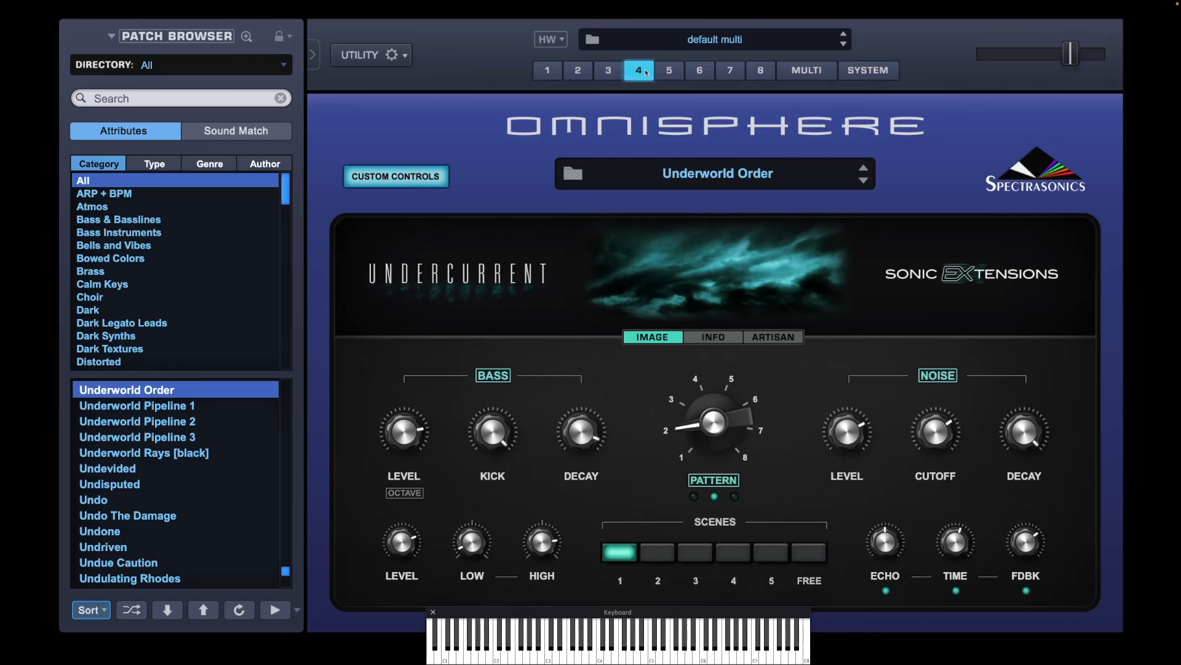
click(399, 176)
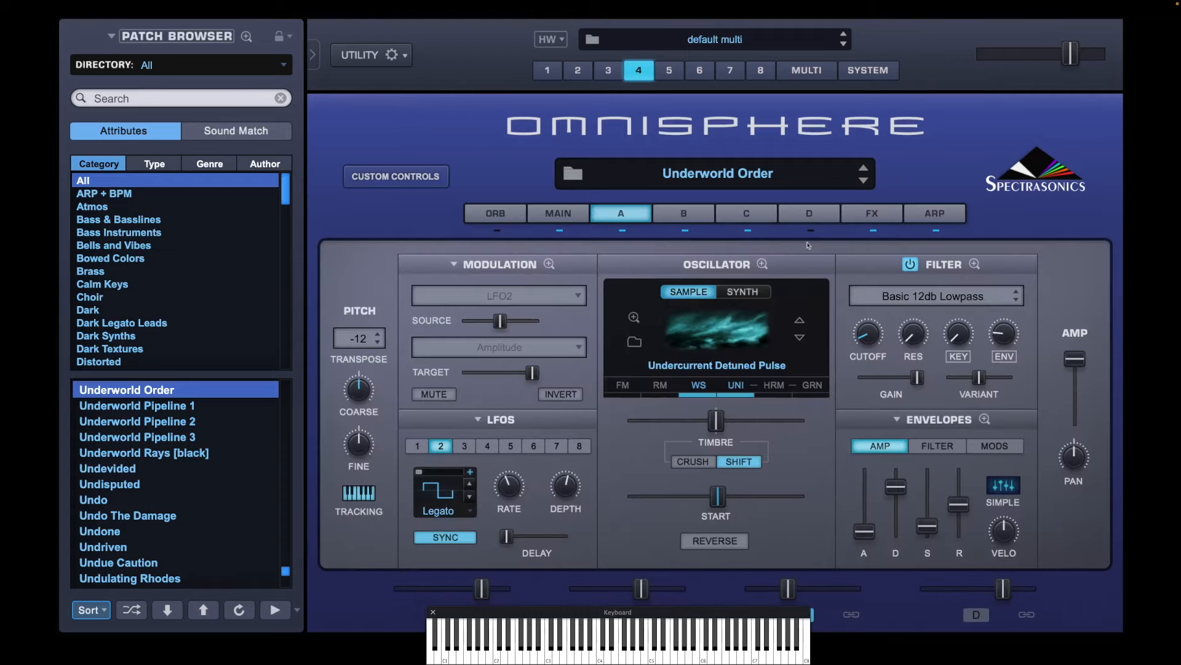
click(934, 216)
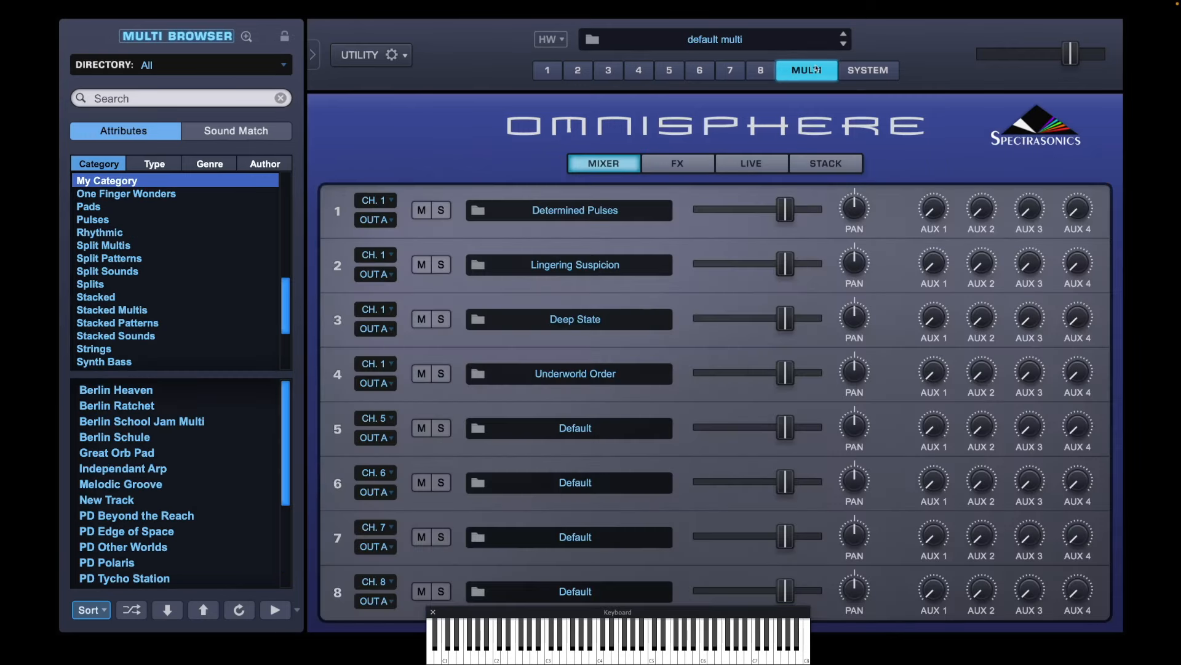
Step: Solo part 4 in the multi mixer and shorten the Underworld Order arpeggiator pattern to 14 steps
click(807, 70)
click(421, 375)
click(441, 373)
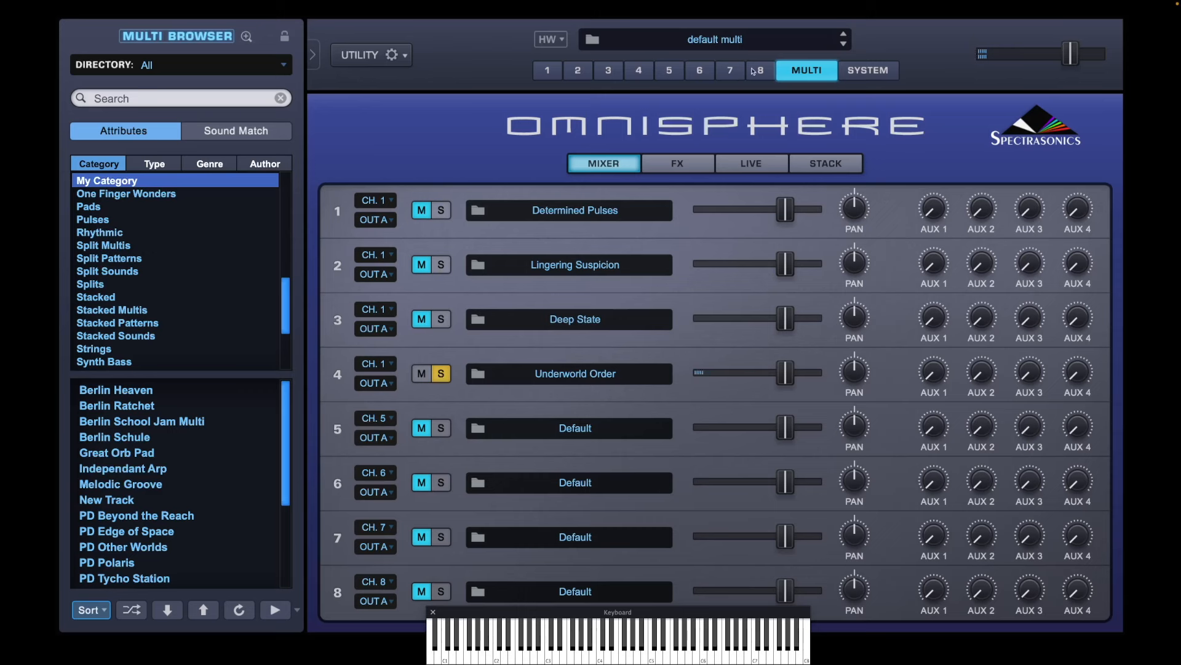
click(639, 70)
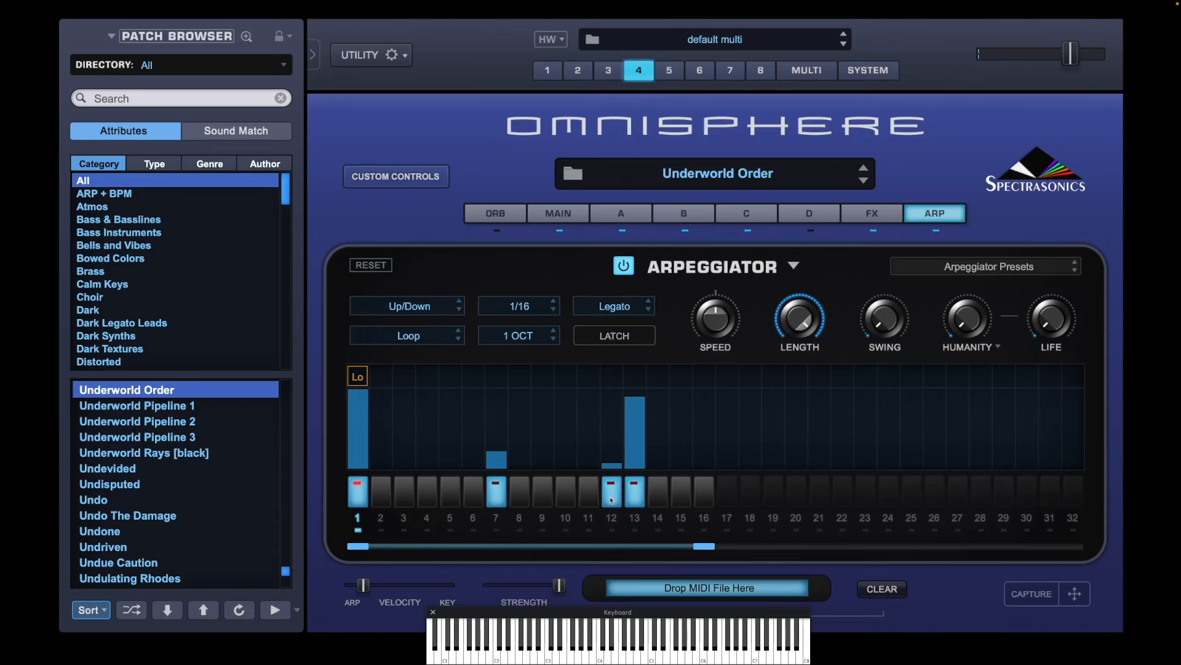
drag(708, 548, 659, 533)
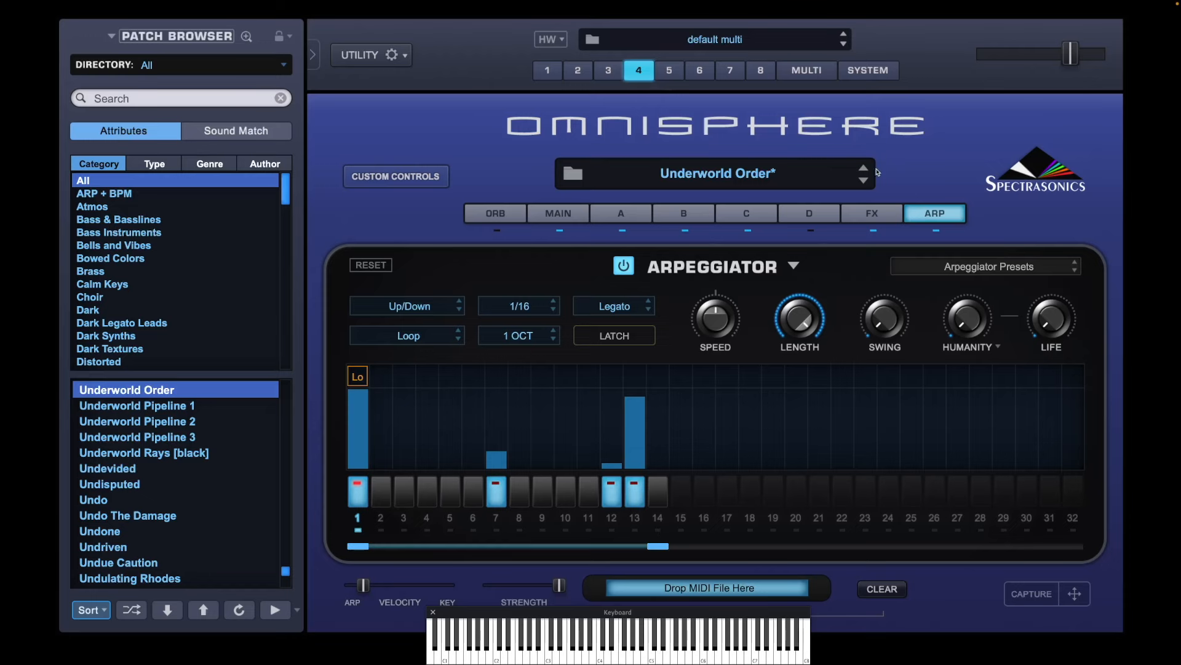
Step: Clear the solo and mute on part 4 in the multi mixer so all layers play together
click(803, 73)
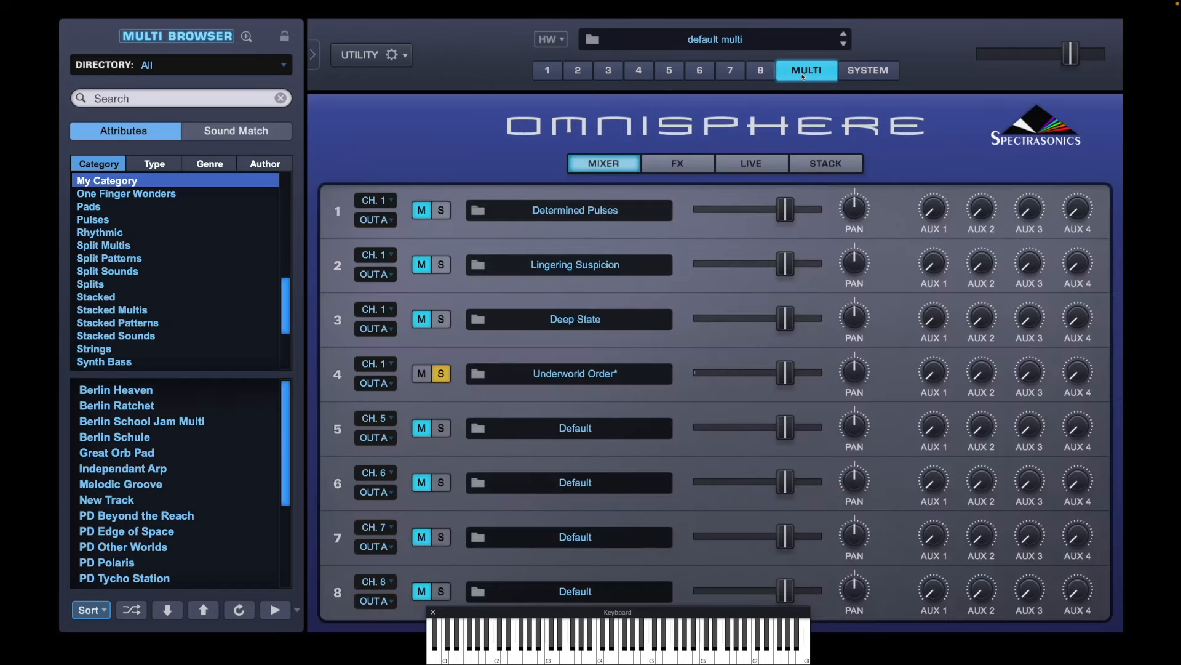
click(437, 377)
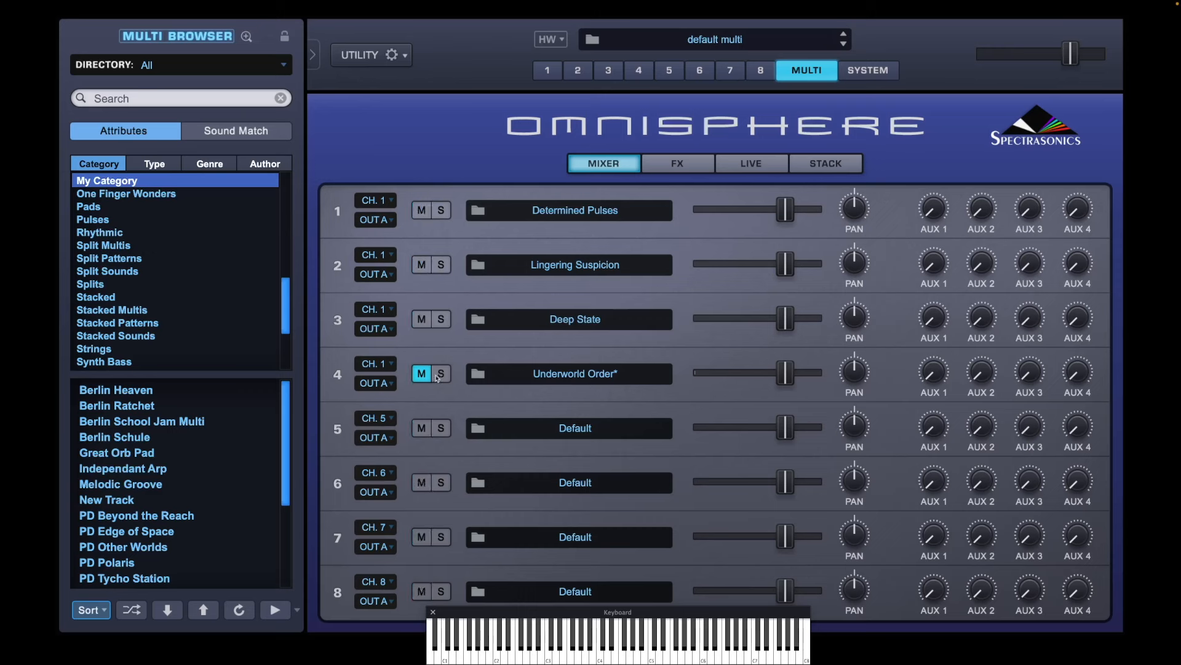
click(440, 374)
click(423, 375)
click(423, 375)
Step: Examine the multi's mixer effect racks for Aux 1 to Aux 4 and the master
click(668, 166)
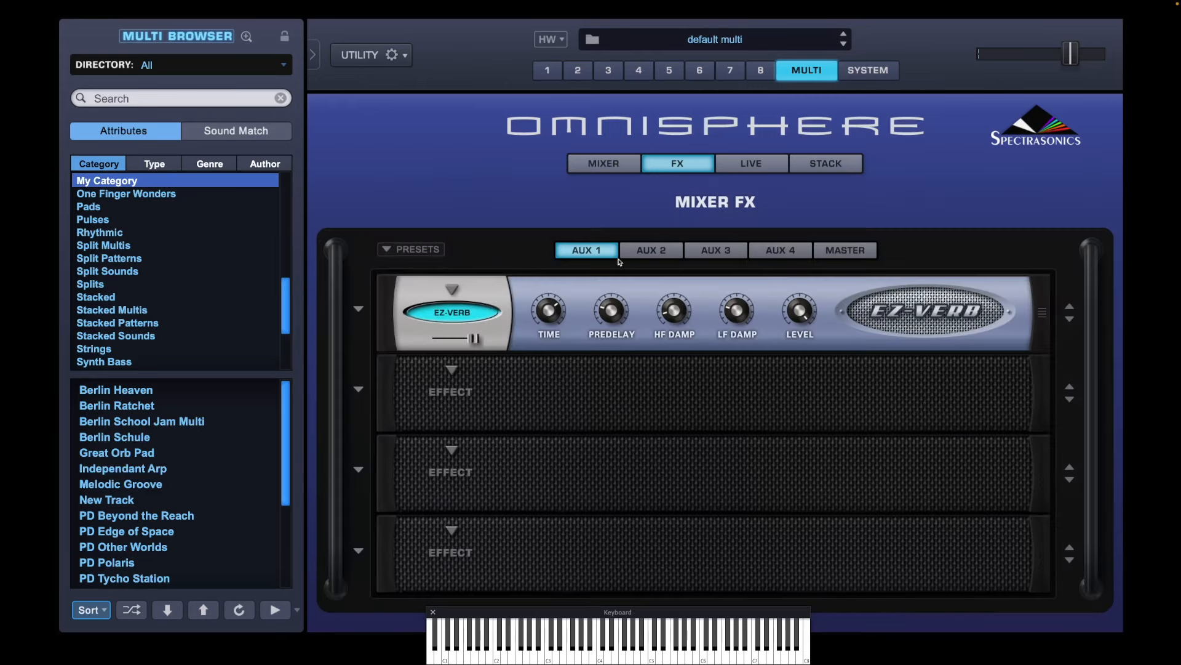
click(651, 256)
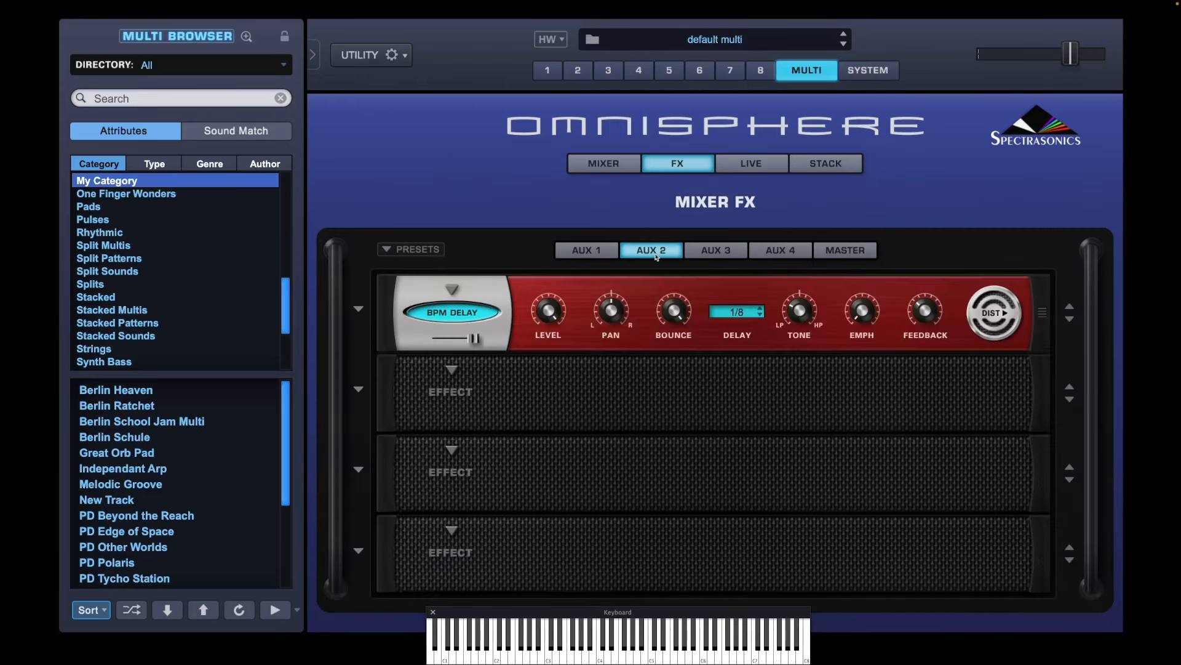
click(717, 257)
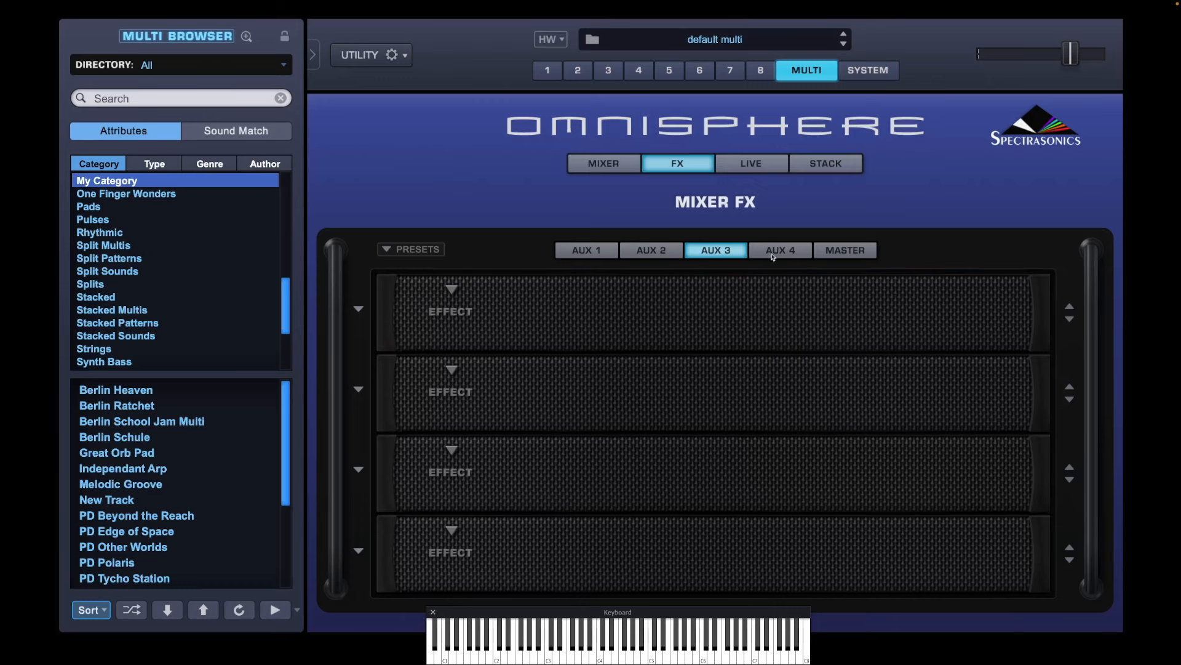
click(771, 256)
click(844, 256)
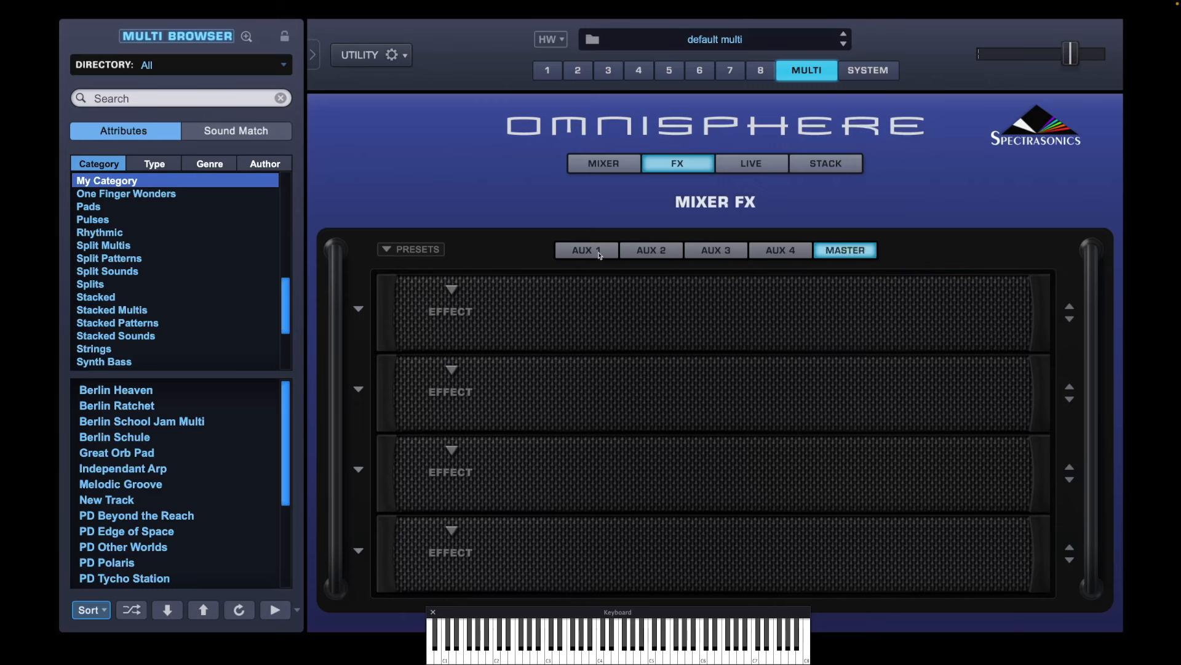
click(600, 253)
Step: Raise the Aux 1 sends of parts 1, 3 and 4 and the Aux 2 sends of parts 1 and 2 to about one quarter
click(617, 165)
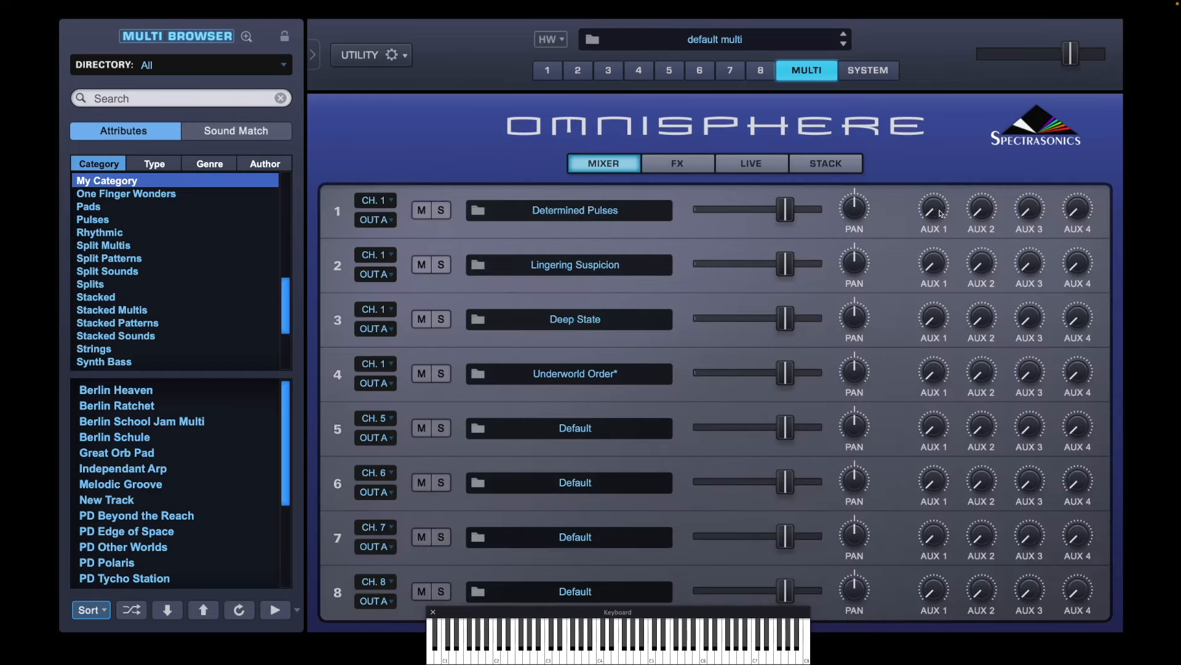
mouse_move(935, 201)
drag(935, 201, 939, 177)
drag(935, 320, 942, 289)
drag(932, 376, 938, 351)
drag(982, 209, 988, 182)
drag(980, 262, 981, 238)
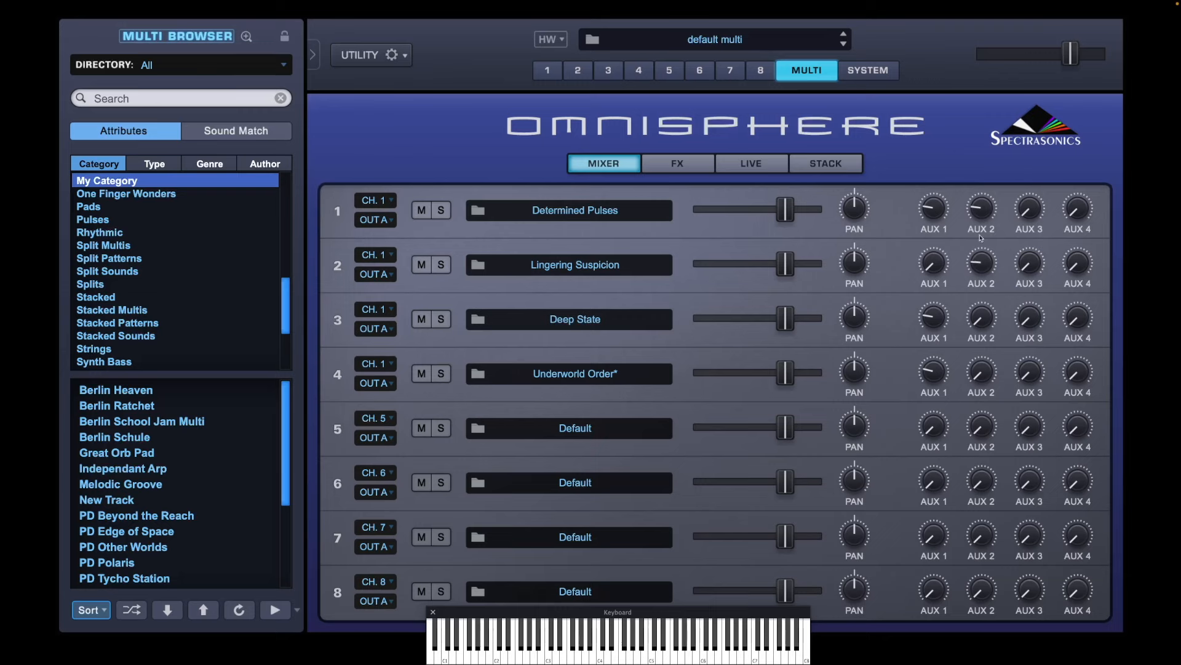